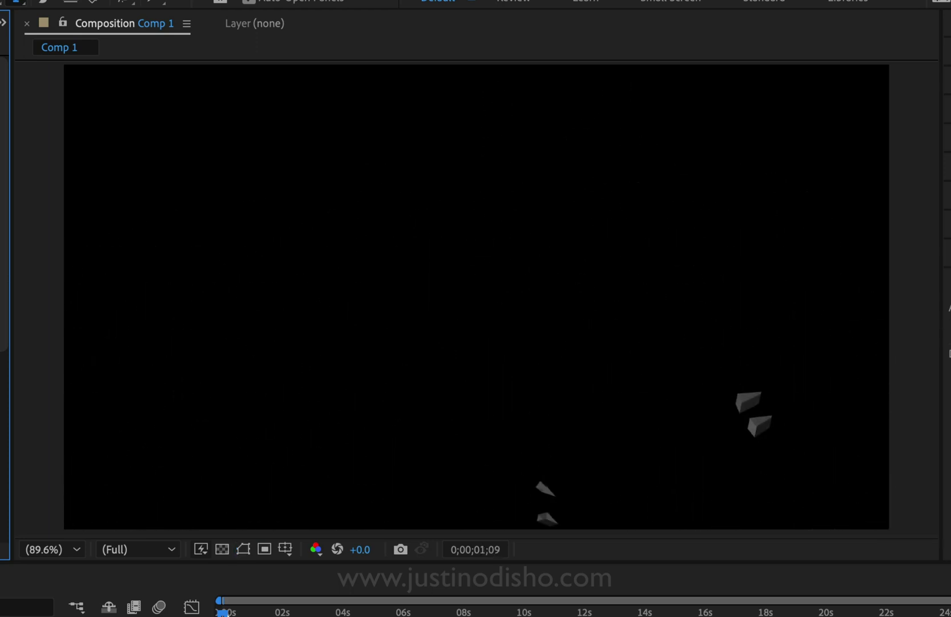
# - Preview the finished shatter animation, then delete the Shatter effect from the SHATTER text
pyautogui.press('space')
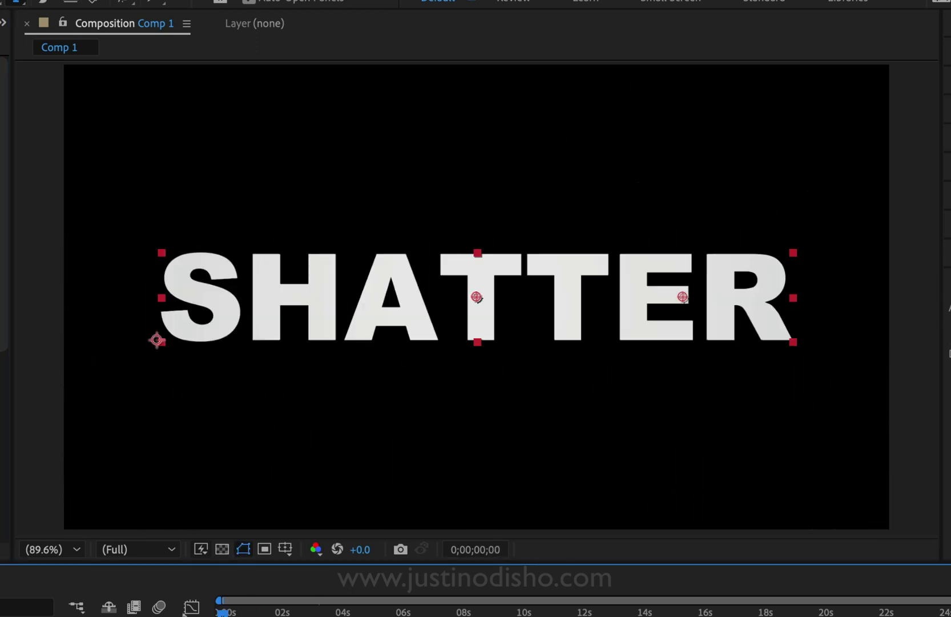
pyautogui.press('space')
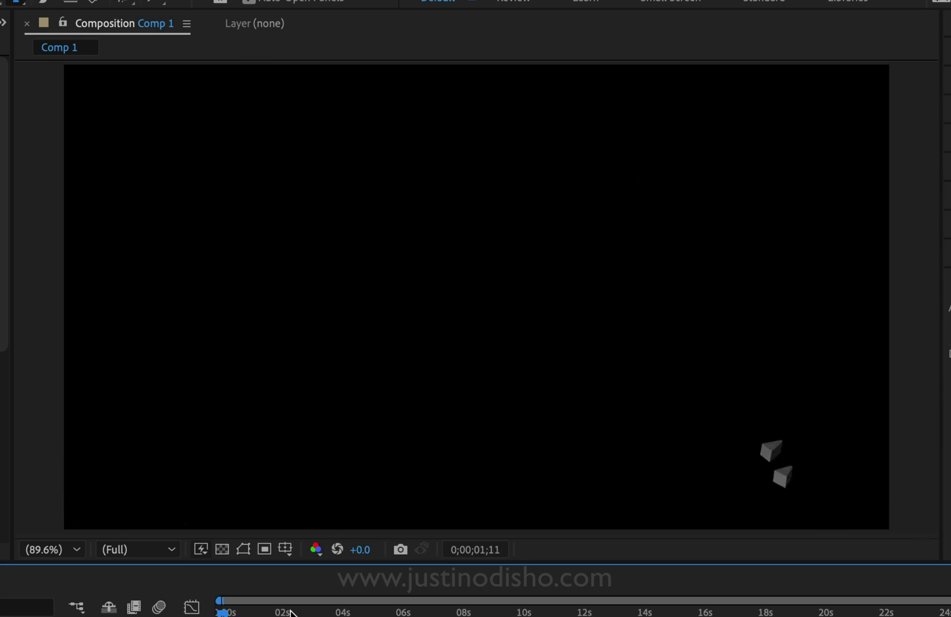
pyautogui.press('space')
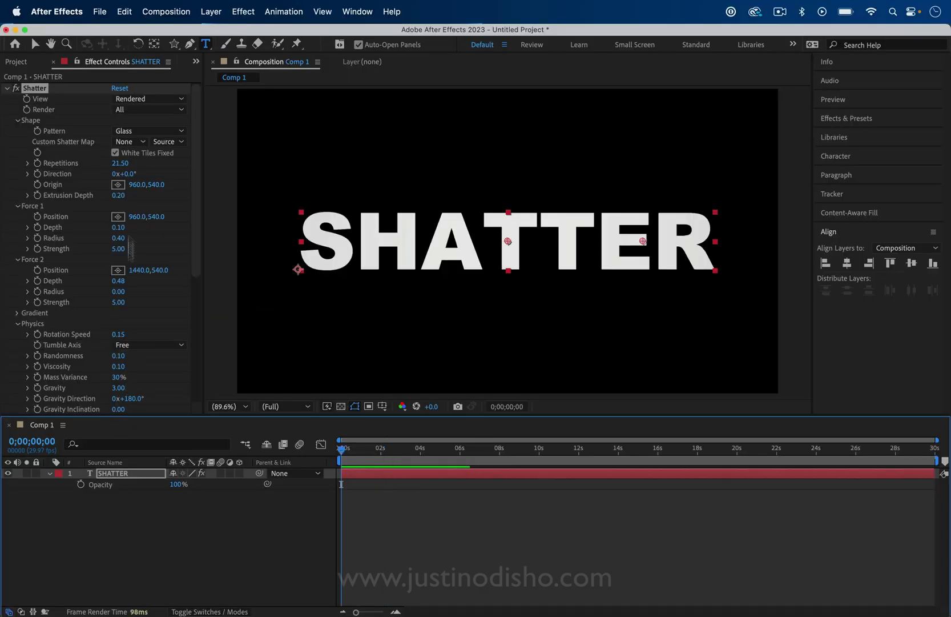
pyautogui.click(36, 89)
pyautogui.press('Delete')
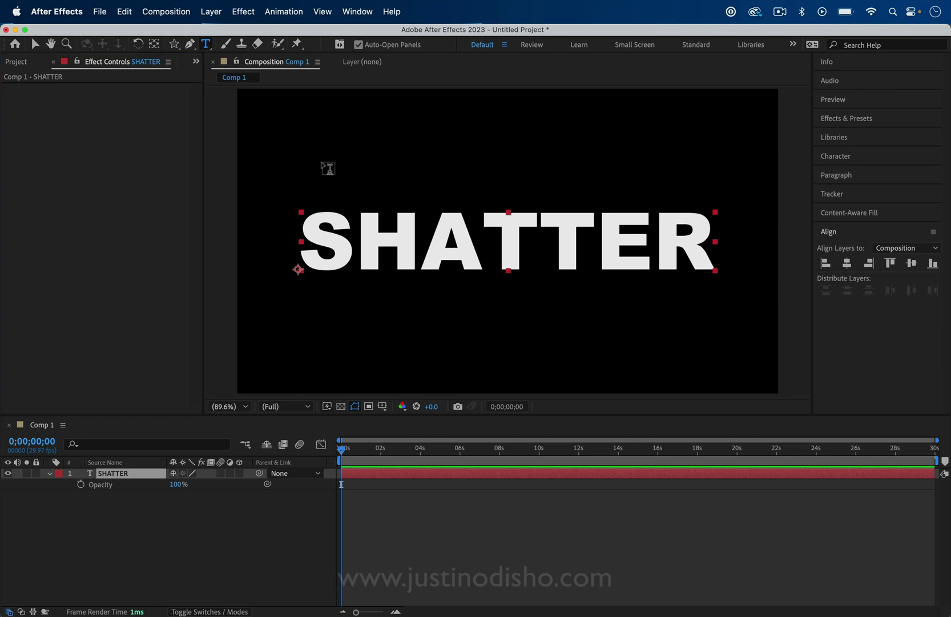
# - Discard the stray empty text layer, reselect SHATTER, and check its alignment and the panel list
pyautogui.click(322, 182)
pyautogui.click(143, 483)
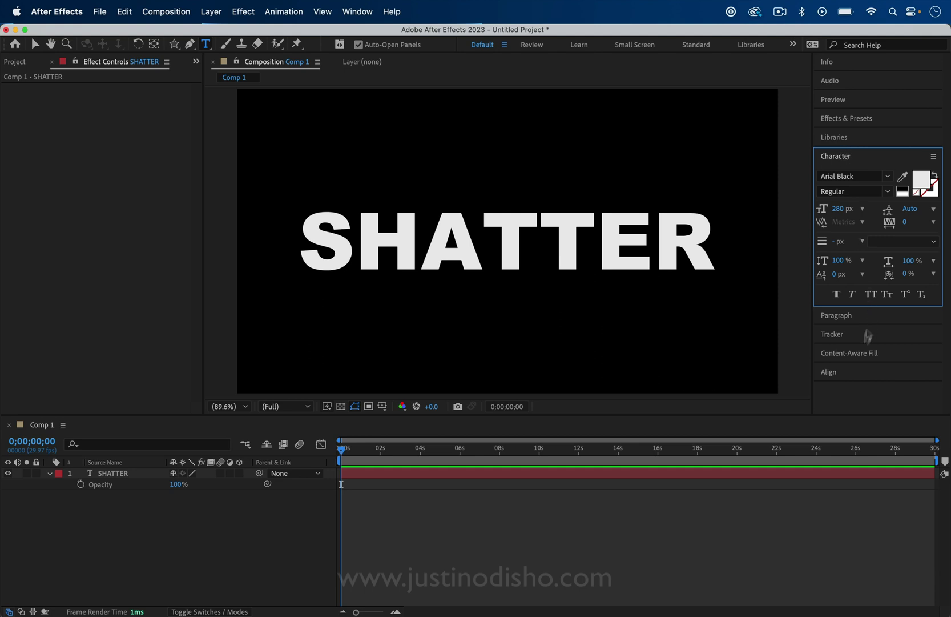
pyautogui.click(833, 374)
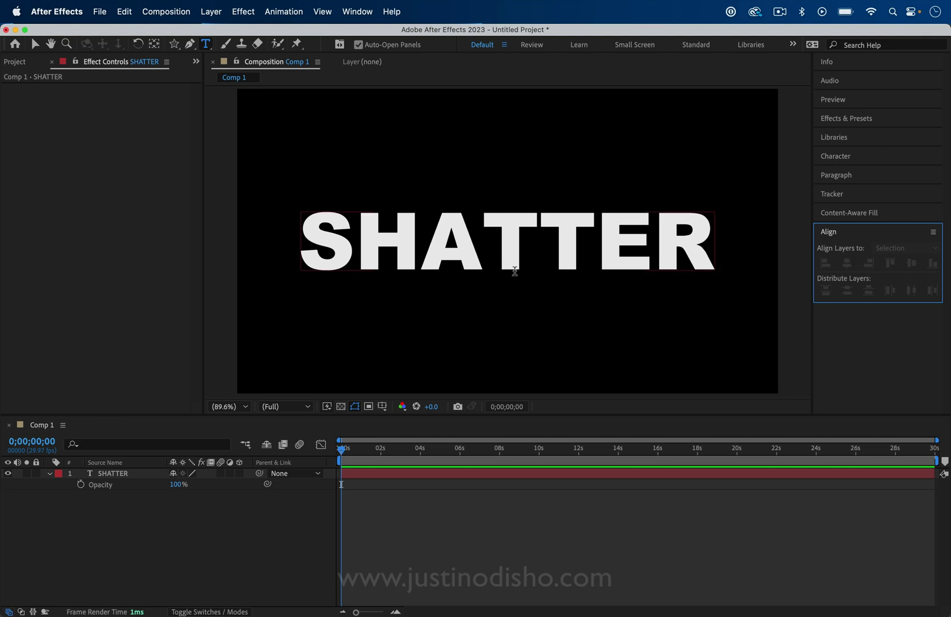
pyautogui.click(109, 473)
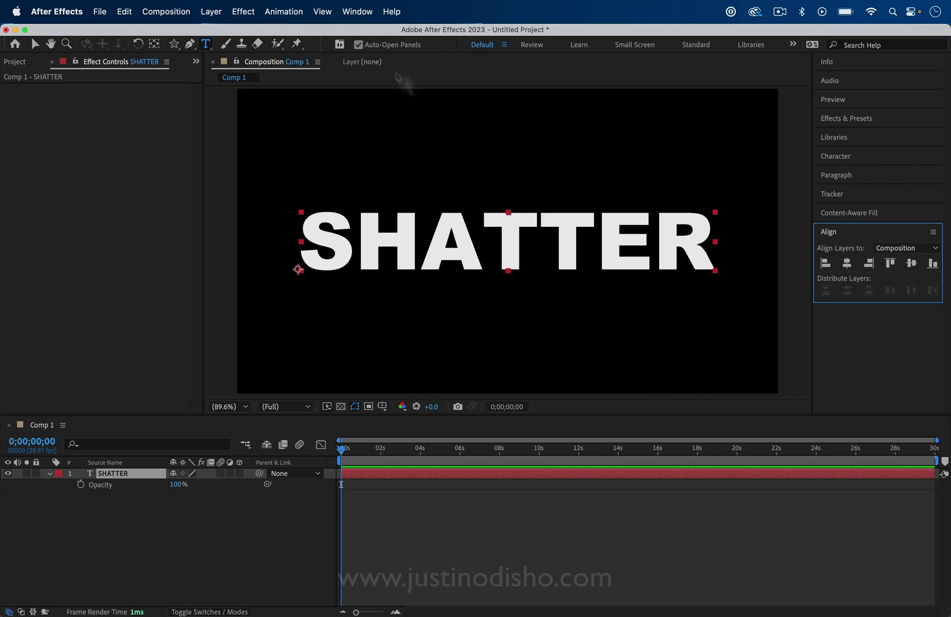
pyautogui.click(362, 5)
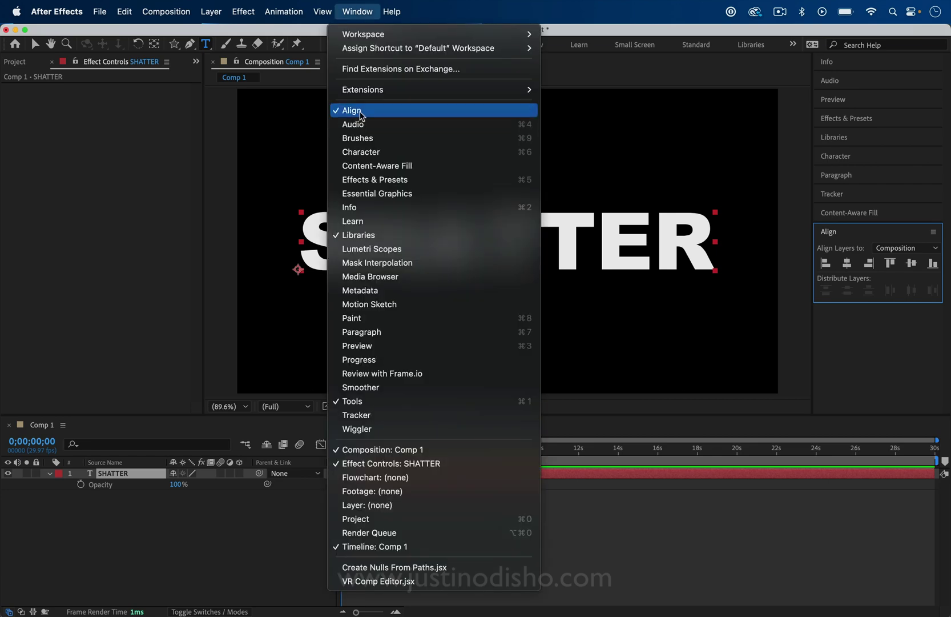
pyautogui.click(365, 7)
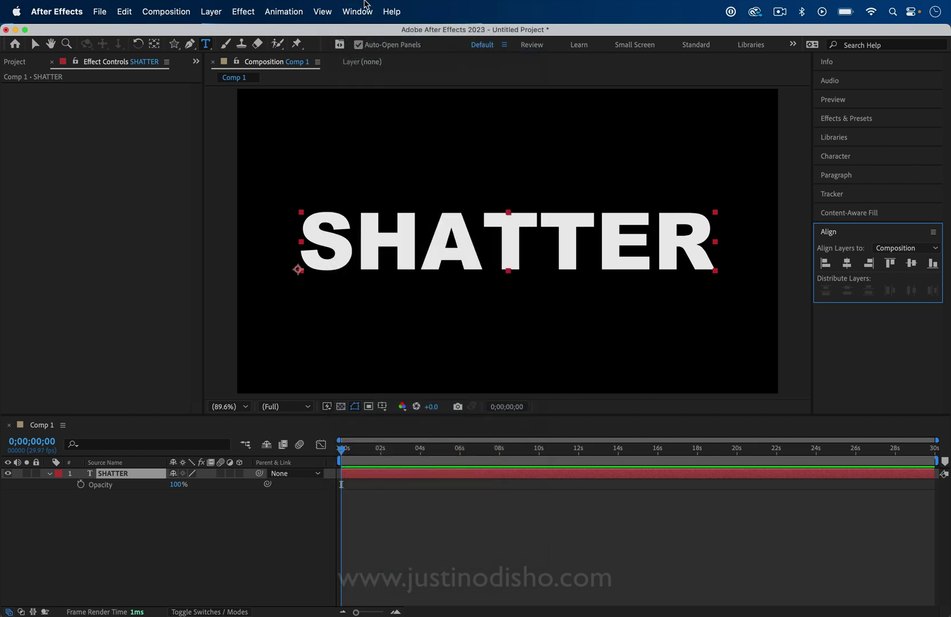
# - Search 'shatte' in Effects & Presets and drag Shatter onto the SHATTER layer
pyautogui.click(865, 119)
pyautogui.click(856, 134)
pyautogui.write('shatter')
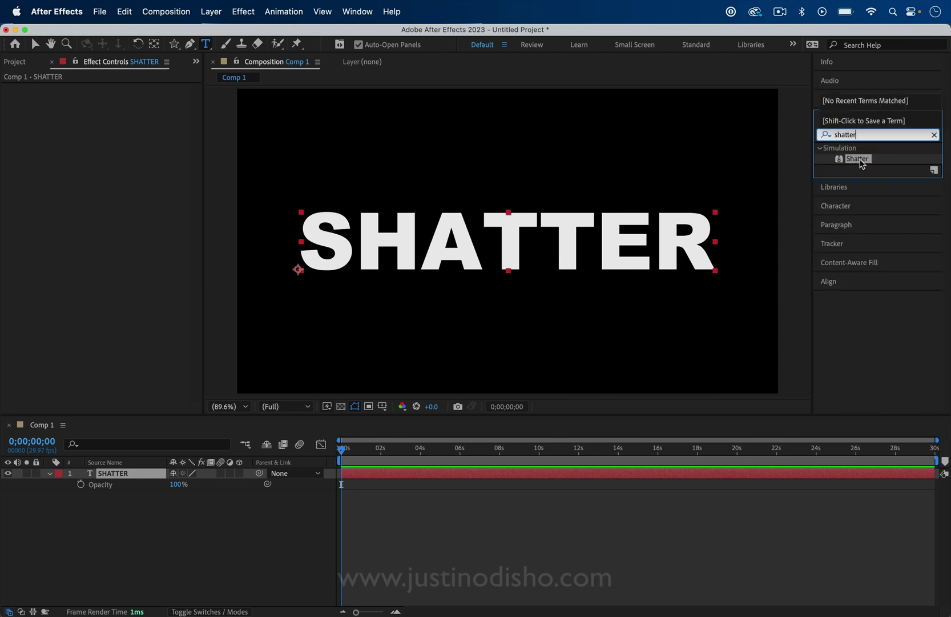
pyautogui.moveTo(859, 160); pyautogui.dragTo(113, 477)
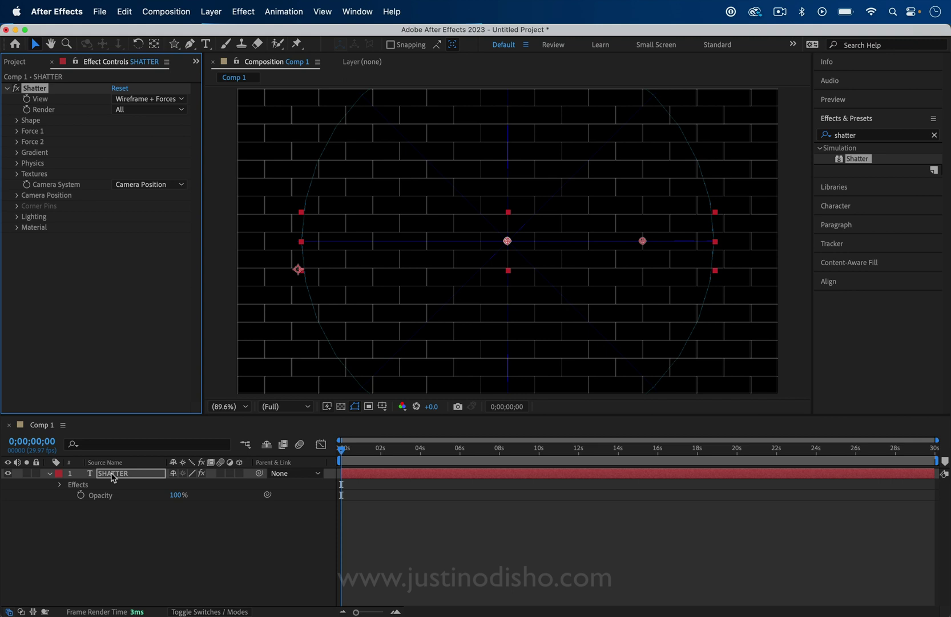
# - Set the Shatter View to Rendered and scrub the timeline to watch the bricks break
pyautogui.click(39, 89)
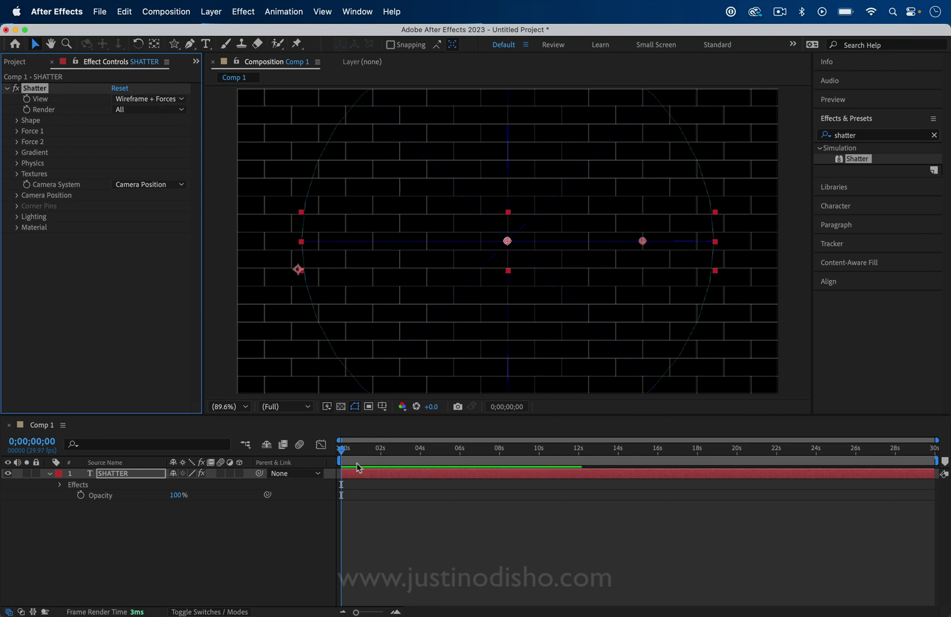
pyautogui.moveTo(342, 450)
pyautogui.mouseDown()
pyautogui.moveTo(371, 451)
pyautogui.moveTo(345, 450)
pyautogui.mouseUp()
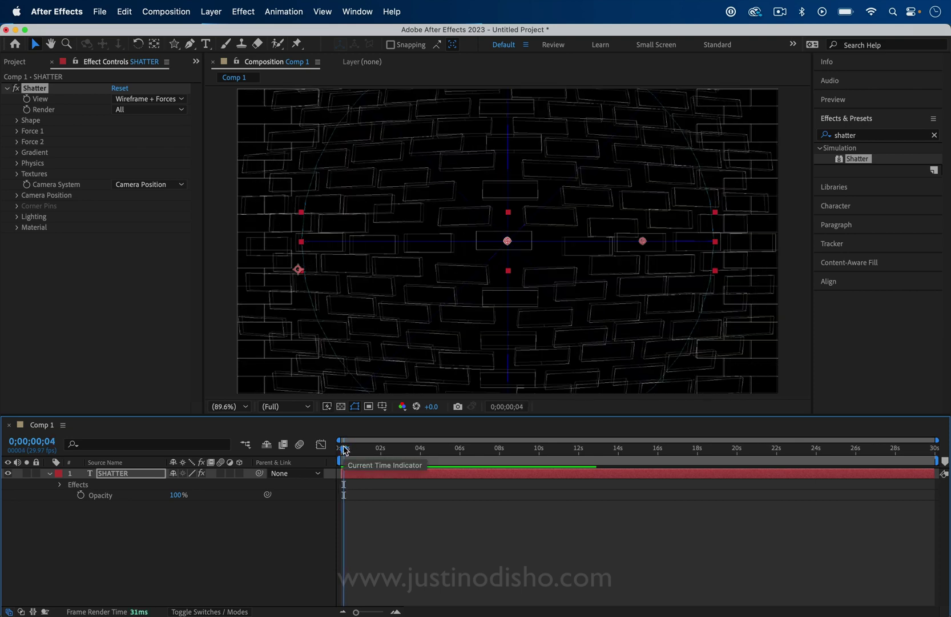
pyautogui.click(169, 100)
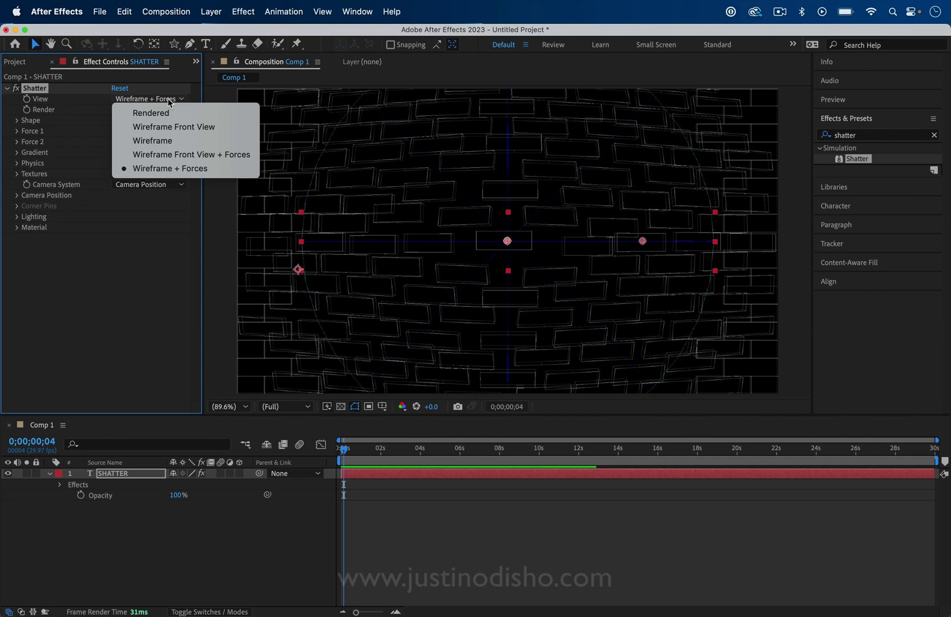
pyautogui.click(164, 113)
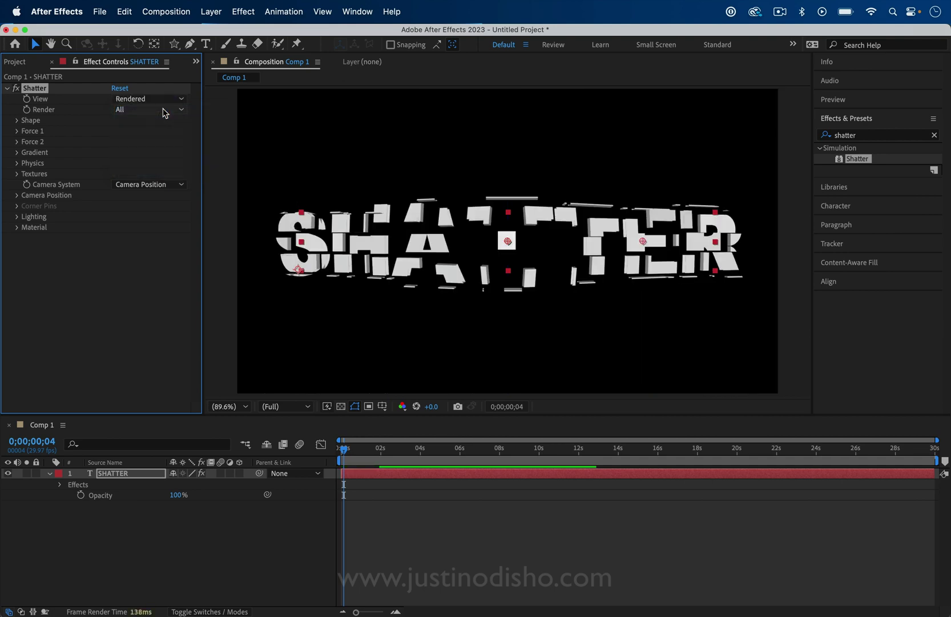
pyautogui.click(339, 452)
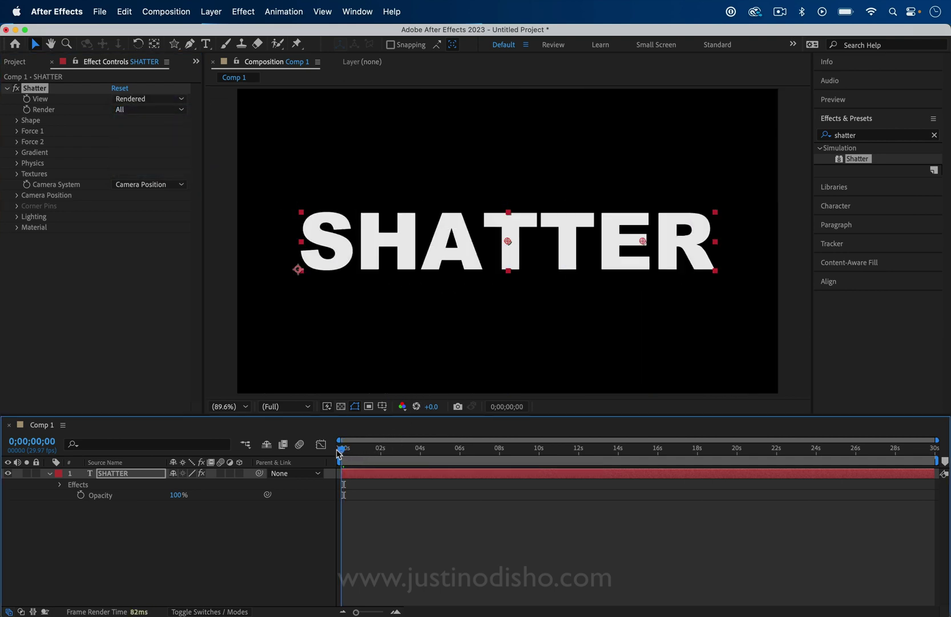
pyautogui.moveTo(341, 452)
pyautogui.mouseDown()
pyautogui.moveTo(351, 452)
pyautogui.moveTo(337, 451)
pyautogui.mouseUp()
# - Expand Shape and switch the Shatter view to Wireframe Front View
pyautogui.click(16, 120)
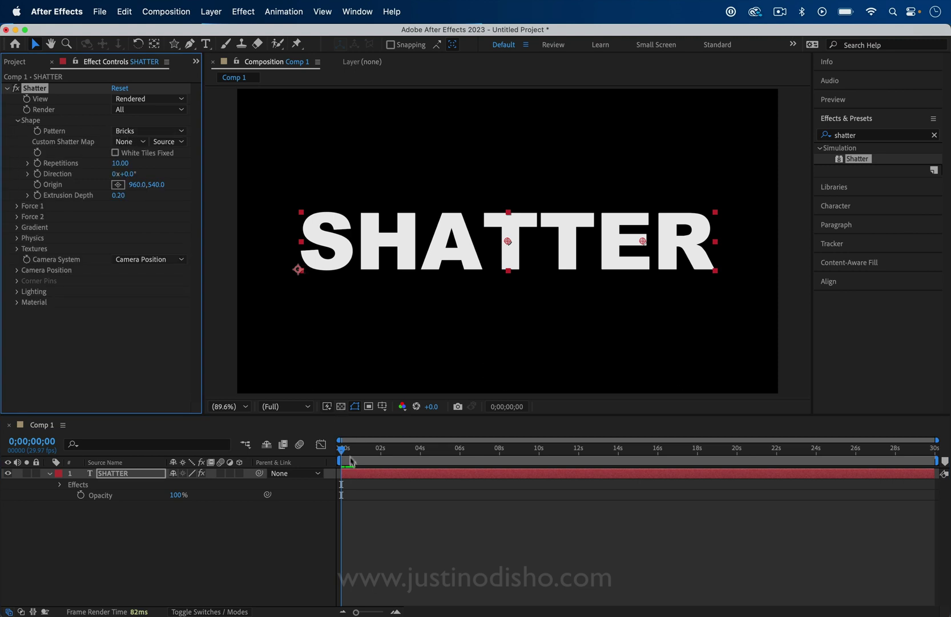
pyautogui.moveTo(346, 451); pyautogui.dragTo(345, 454)
pyautogui.click(166, 100)
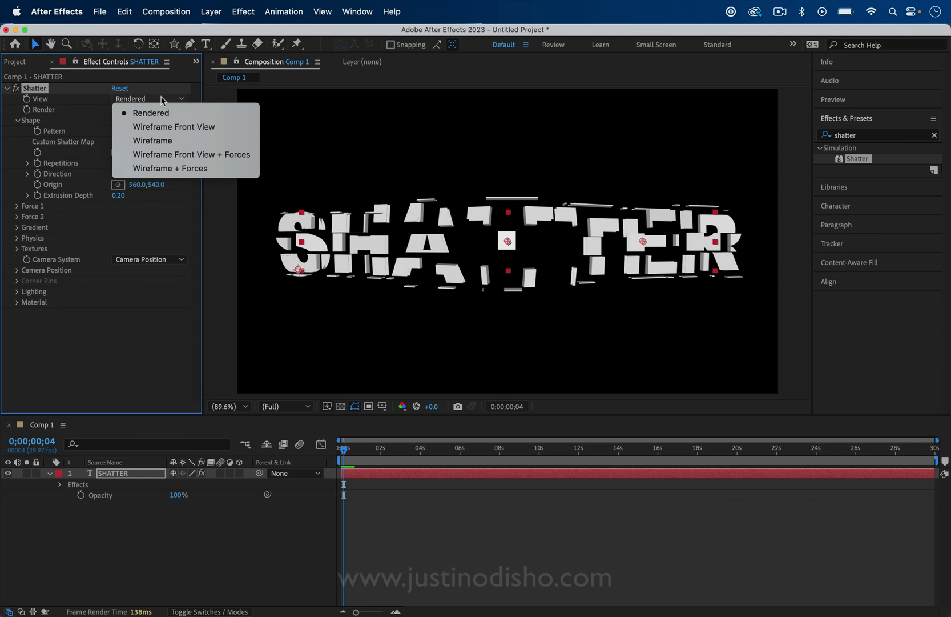
pyautogui.click(159, 127)
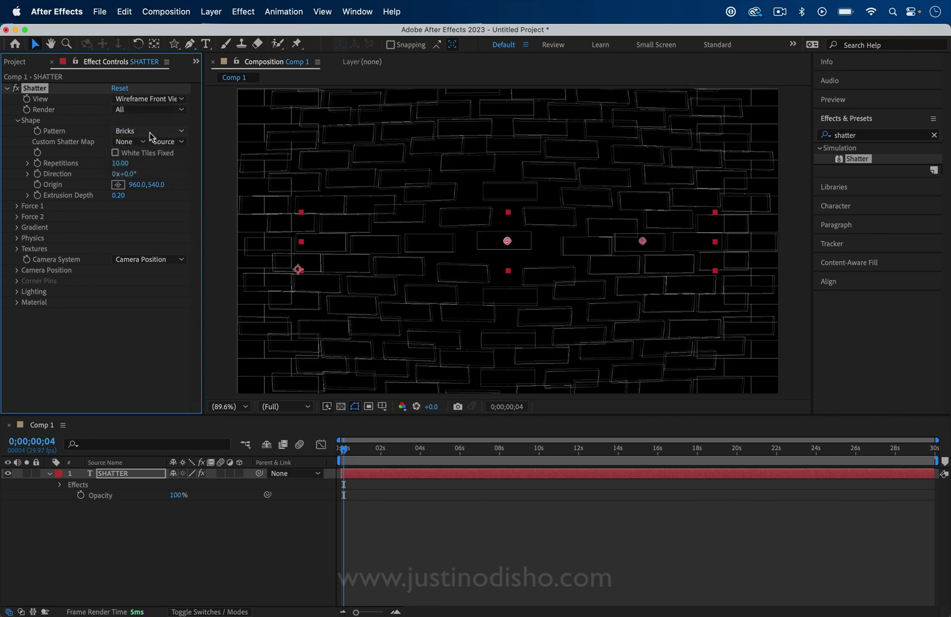
# - Cycle the Pattern through Carpenter's Wheel, Chevrons and Puzzle, ending on Custom with no shatter map
pyautogui.click(150, 133)
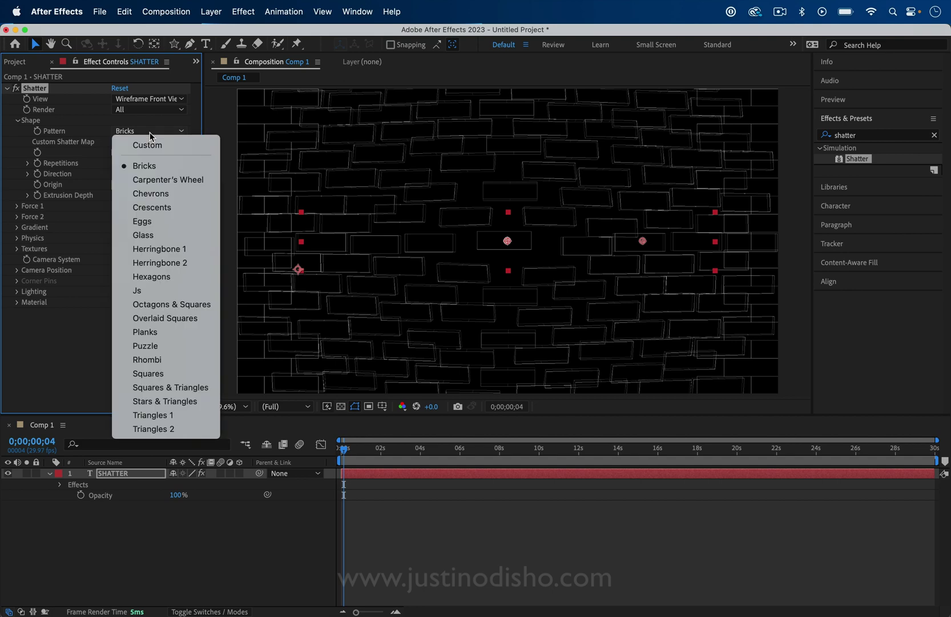
pyautogui.click(160, 182)
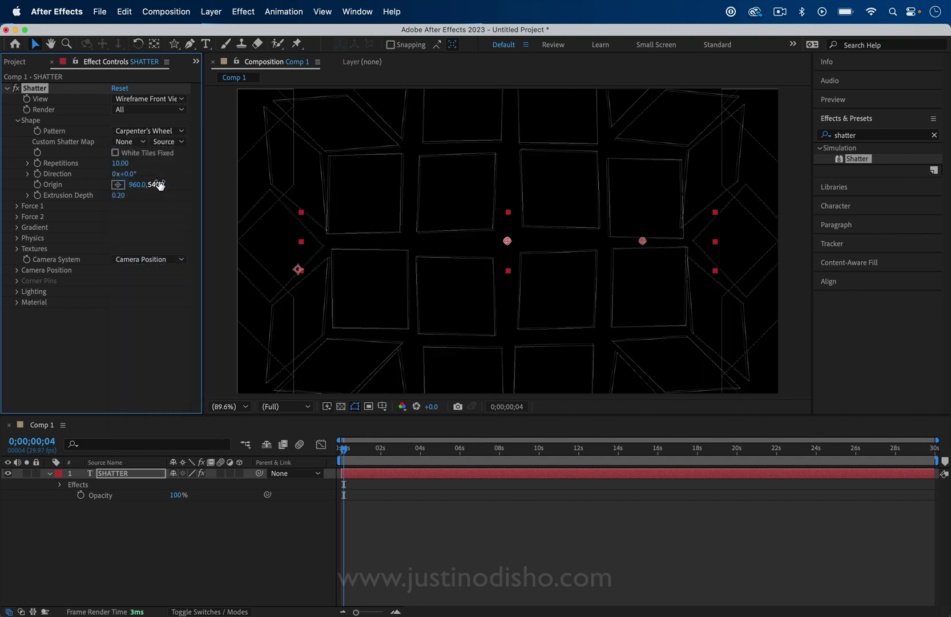
pyautogui.click(157, 133)
pyautogui.click(160, 194)
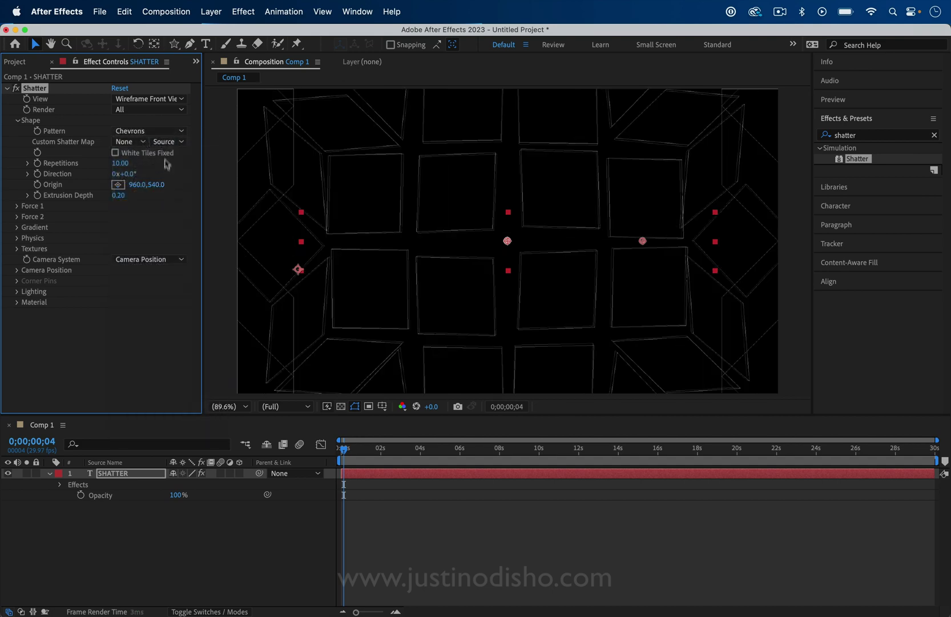
pyautogui.click(162, 131)
pyautogui.click(176, 347)
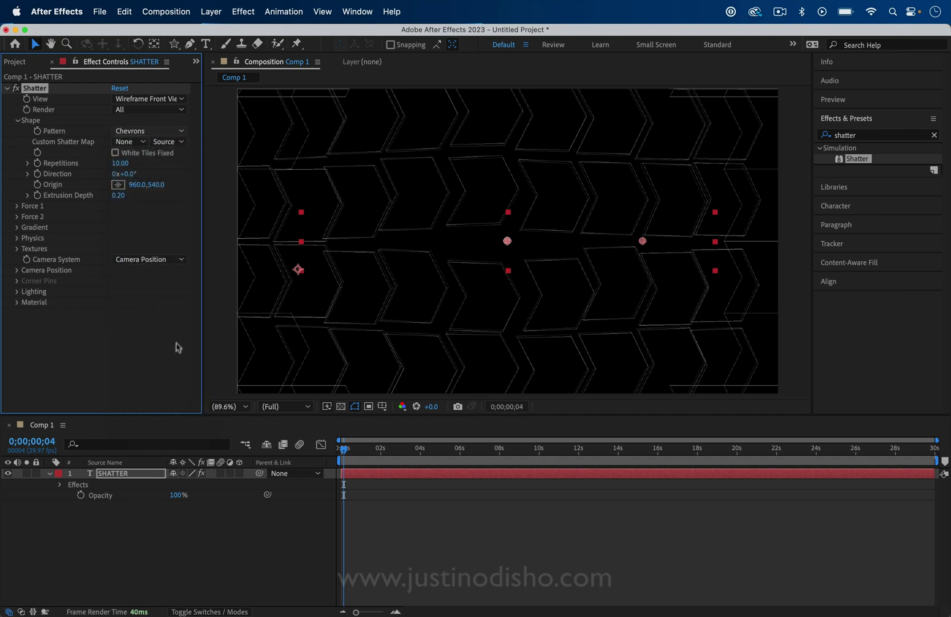
pyautogui.click(168, 131)
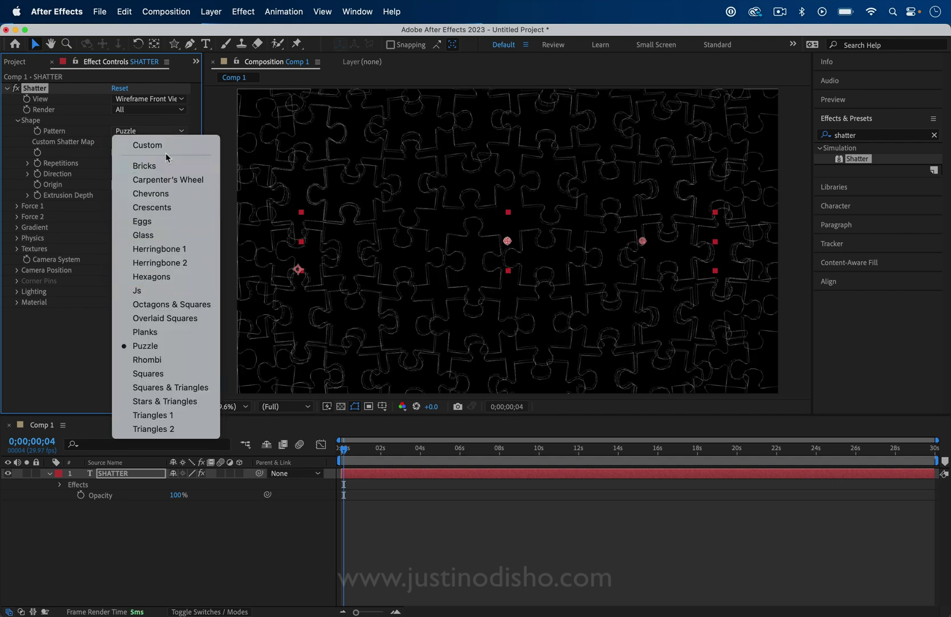
pyautogui.click(164, 146)
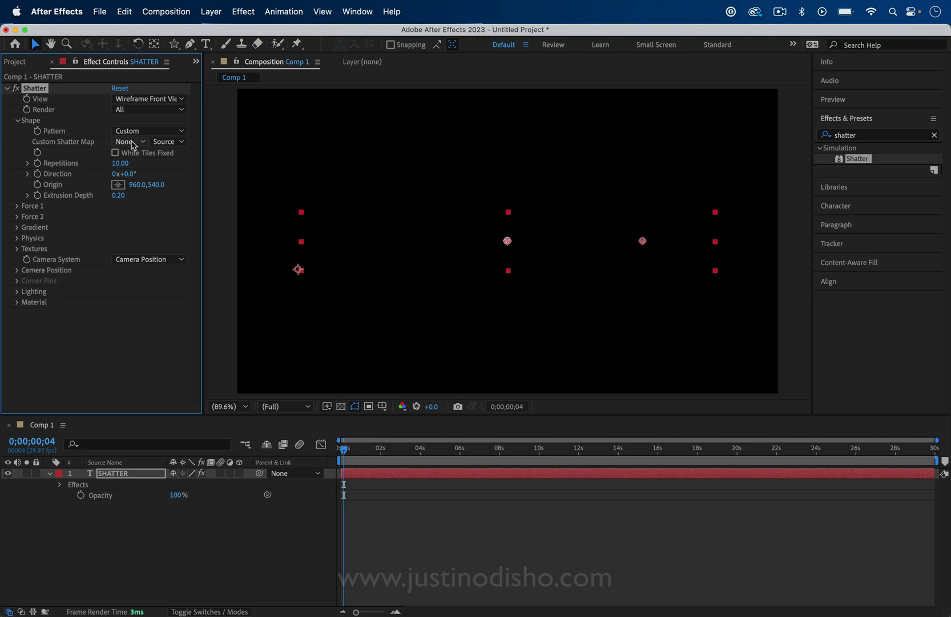
pyautogui.click(130, 143)
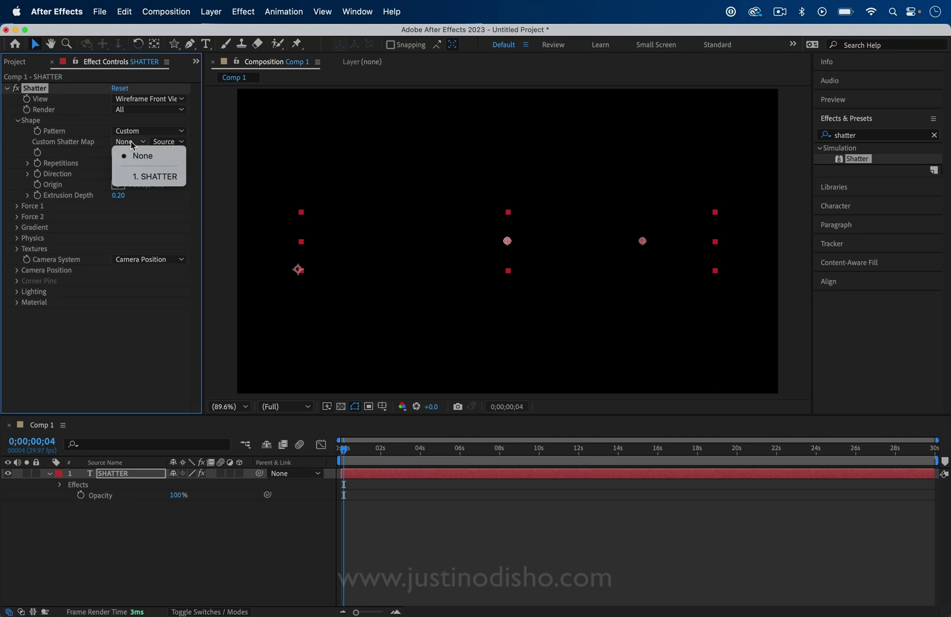
pyautogui.click(134, 151)
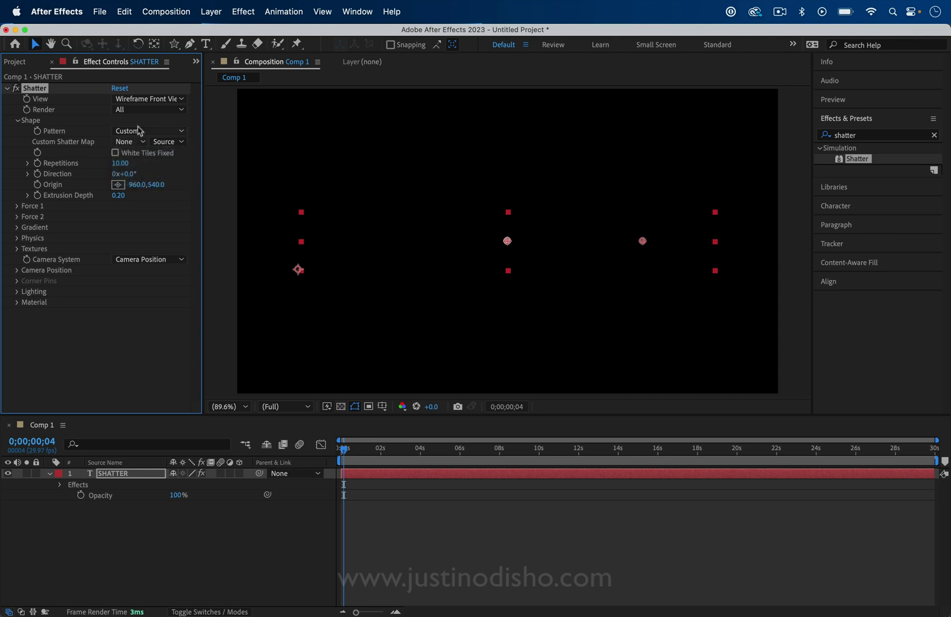
pyautogui.click(141, 131)
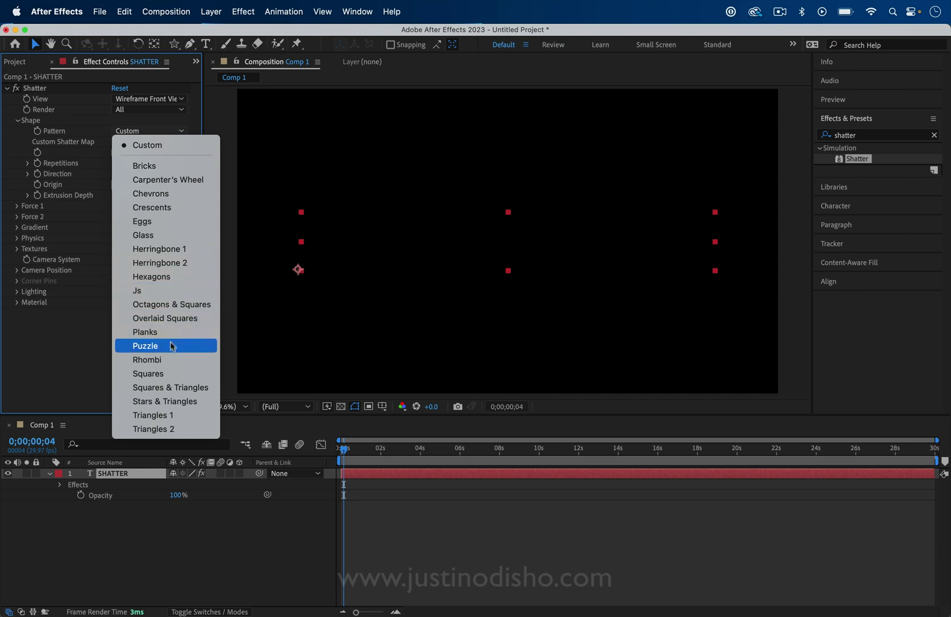
# - Set the pattern to Glass, lower its repetitions, and shift the shatter origin right
pyautogui.click(188, 237)
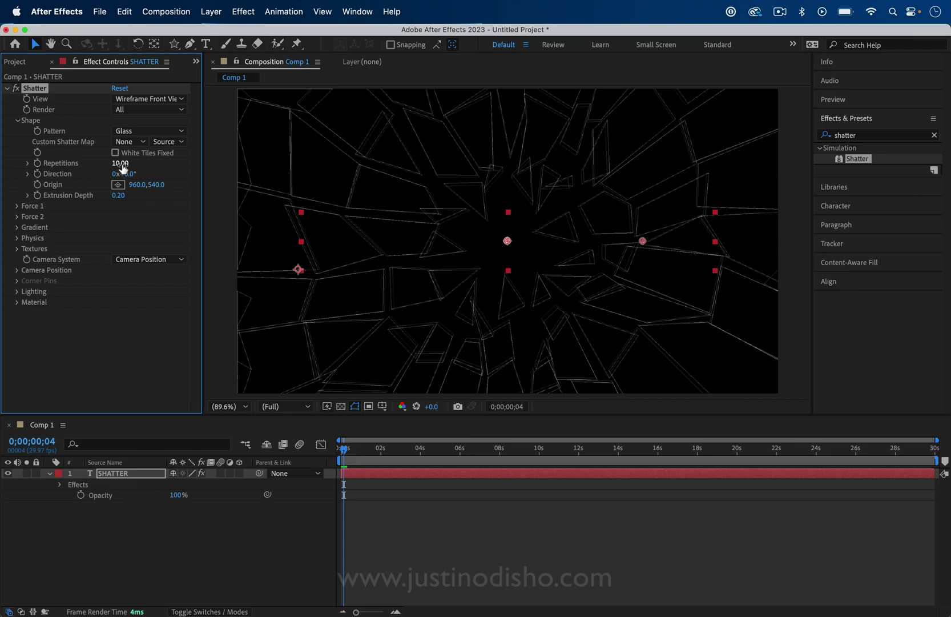
pyautogui.moveTo(117, 165); pyautogui.dragTo(214, 147)
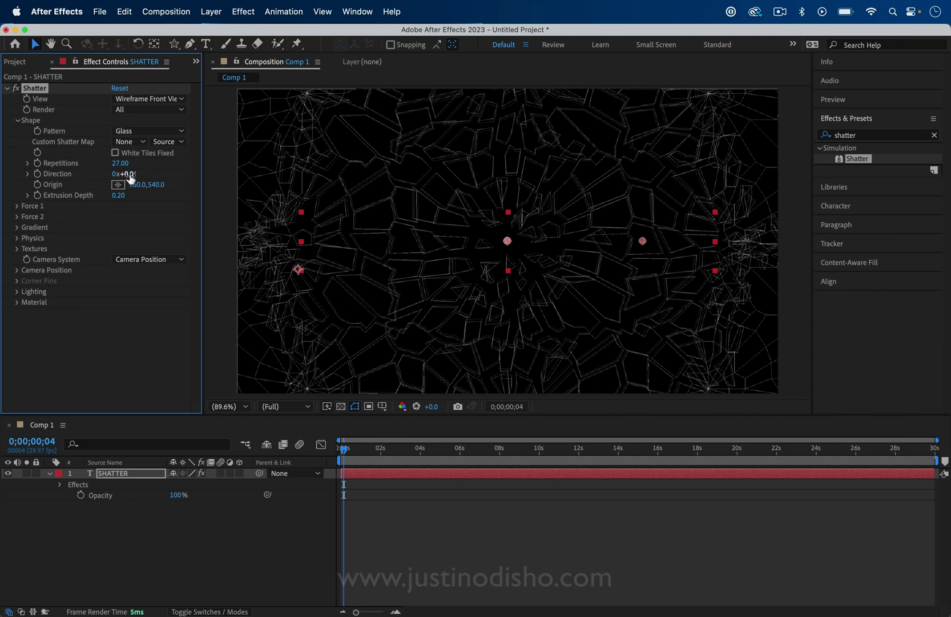
pyautogui.moveTo(138, 191); pyautogui.dragTo(159, 192)
# - Switch the view to Rendered and reduce Extrusion Depth to 0.28
pyautogui.click(153, 100)
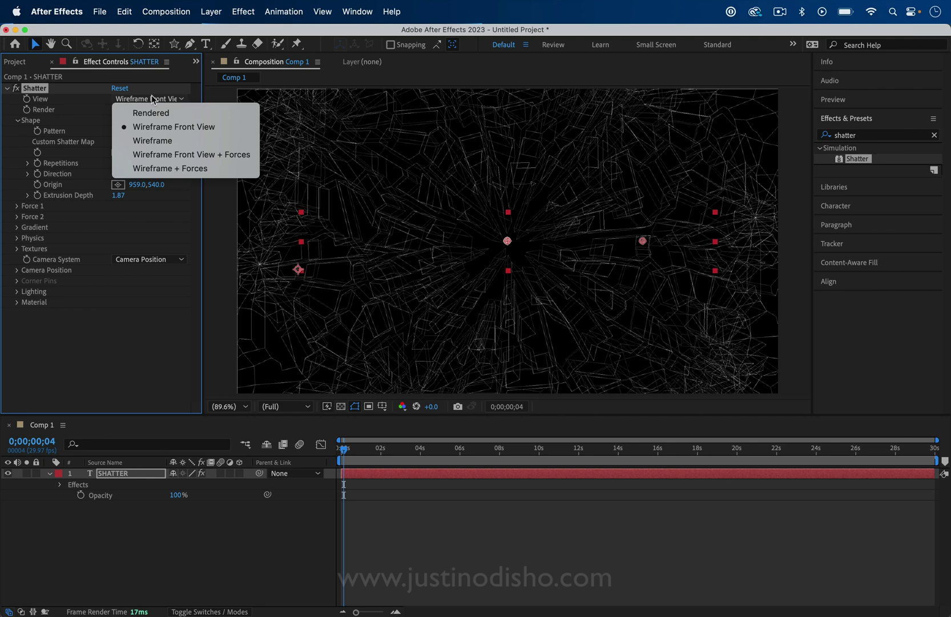
pyautogui.click(151, 113)
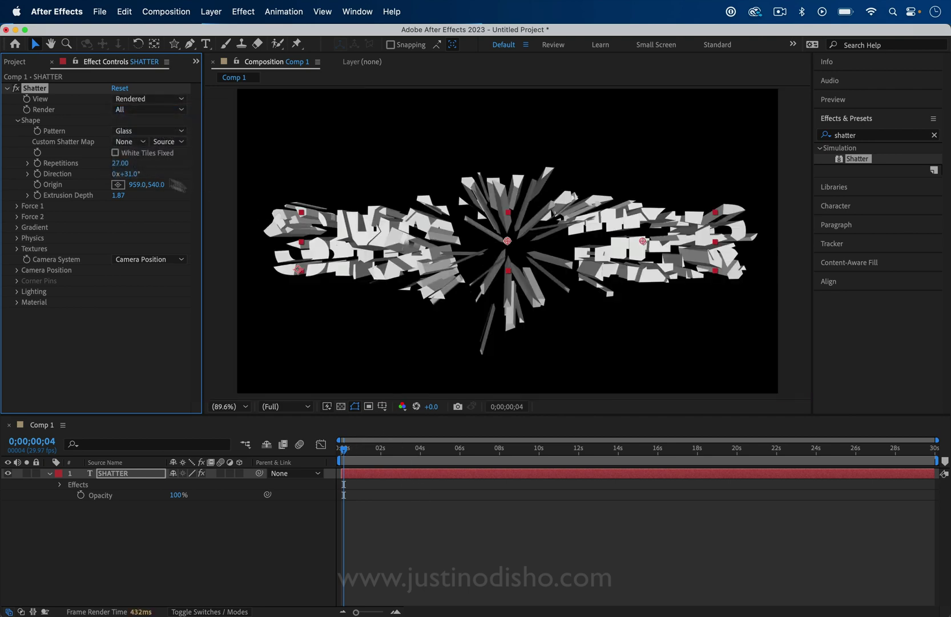
pyautogui.moveTo(120, 196); pyautogui.dragTo(94, 198)
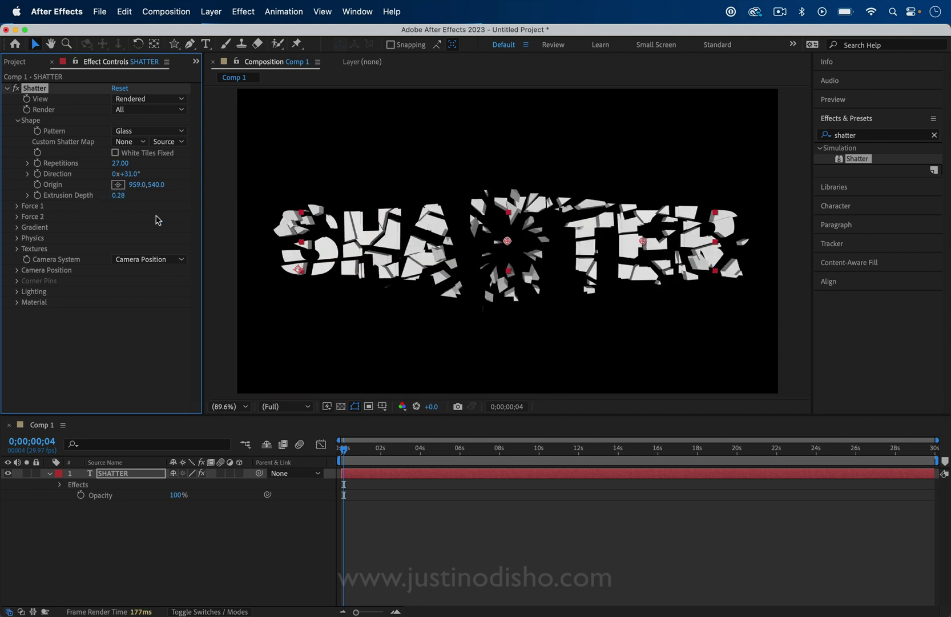
# - Expand Force 1 and zero its Depth and Radius so the text stays intact
pyautogui.click(16, 206)
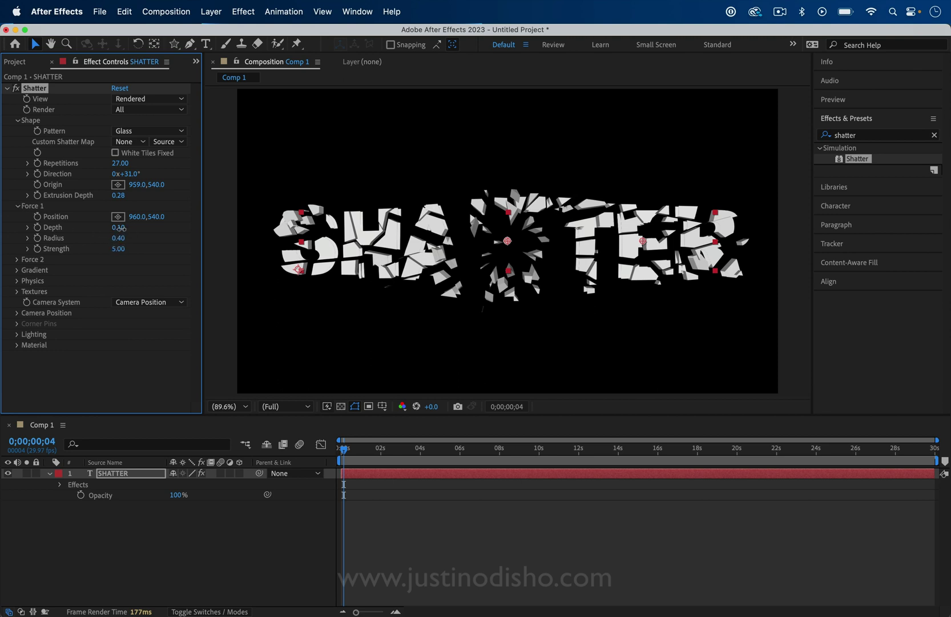
pyautogui.moveTo(119, 228); pyautogui.dragTo(82, 231)
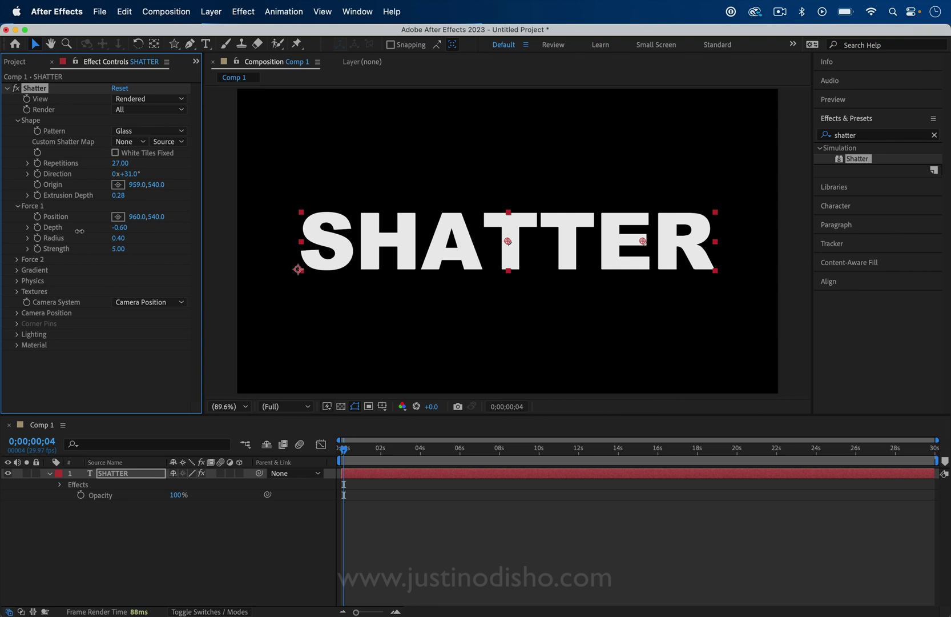
pyautogui.click(119, 228)
pyautogui.write('0')
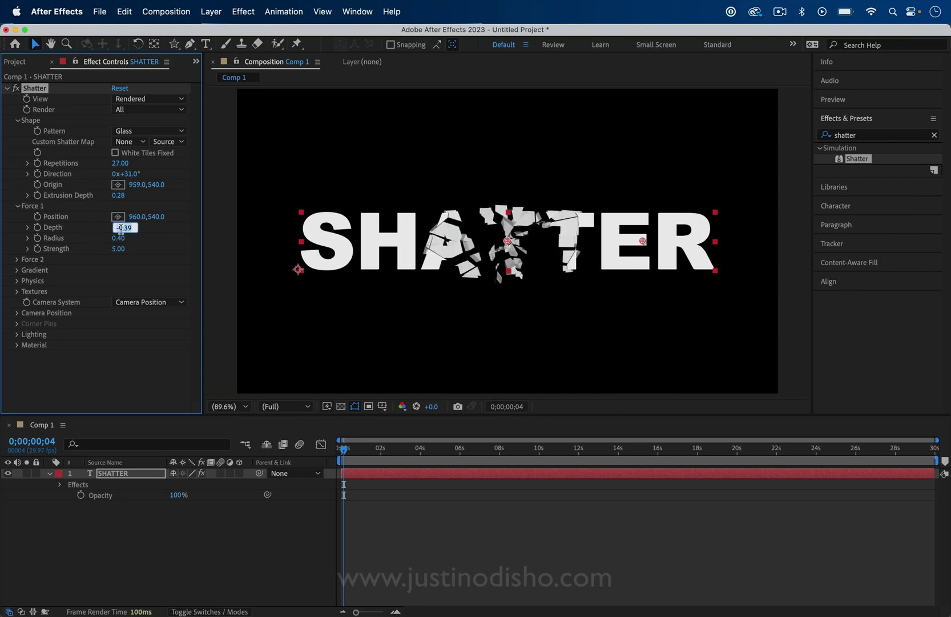
pyautogui.press('Return')
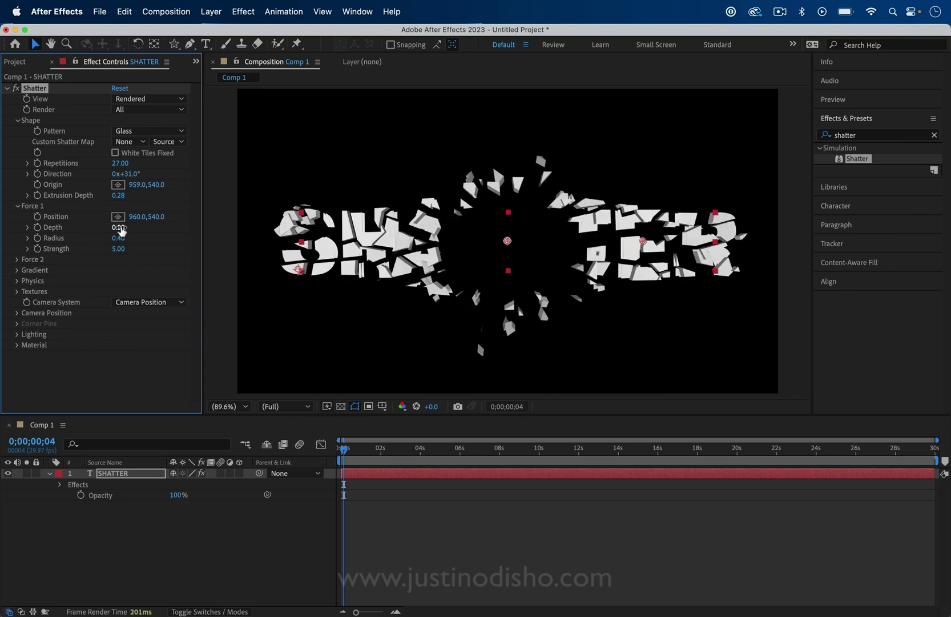
pyautogui.moveTo(118, 238); pyautogui.dragTo(83, 244)
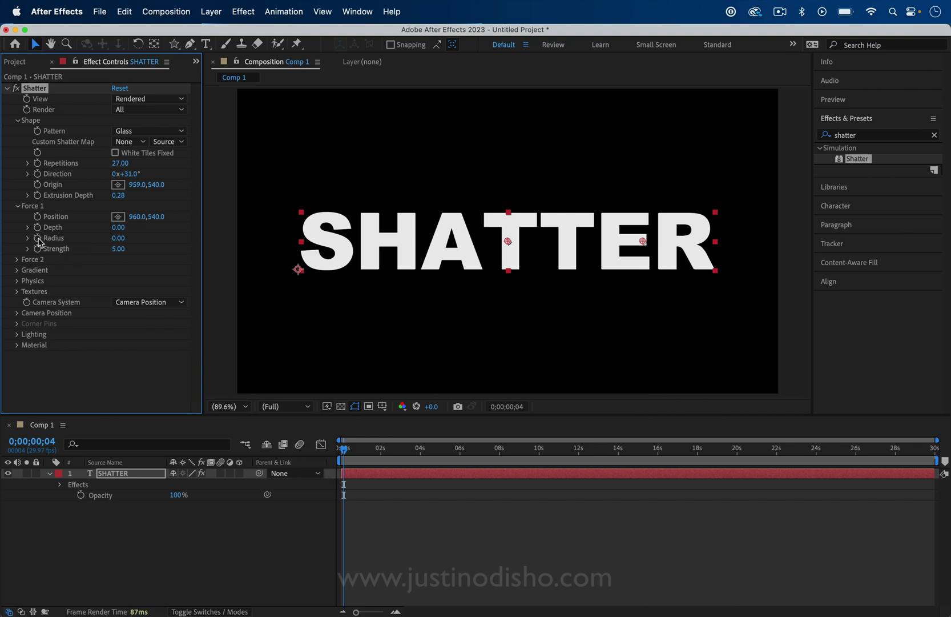
# - Try keyframing Force 1 Radius to grow between about 1;23 and 2;13, preview, then undo it
pyautogui.click(377, 449)
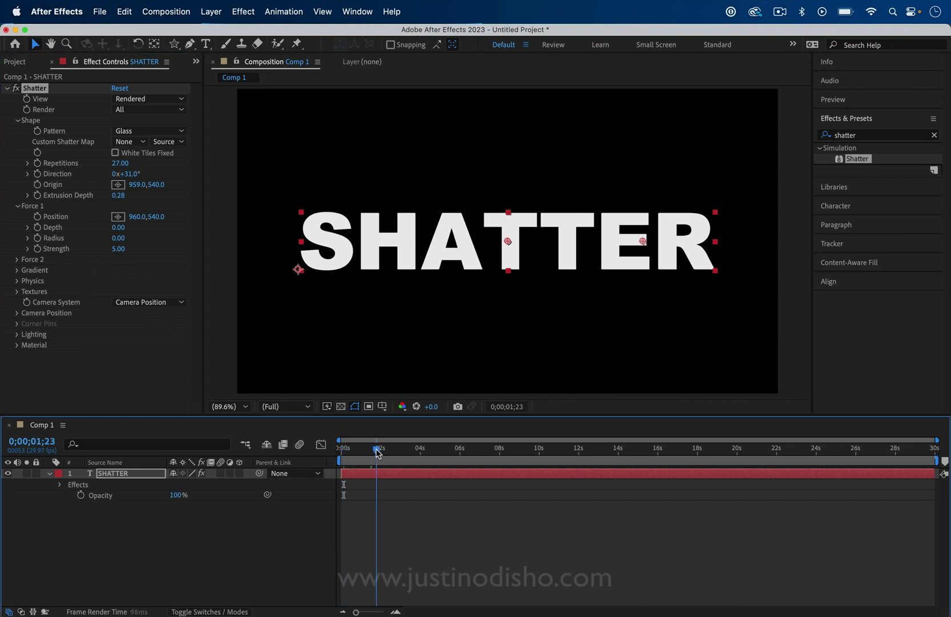
pyautogui.click(37, 238)
pyautogui.moveTo(378, 449); pyautogui.dragTo(393, 451)
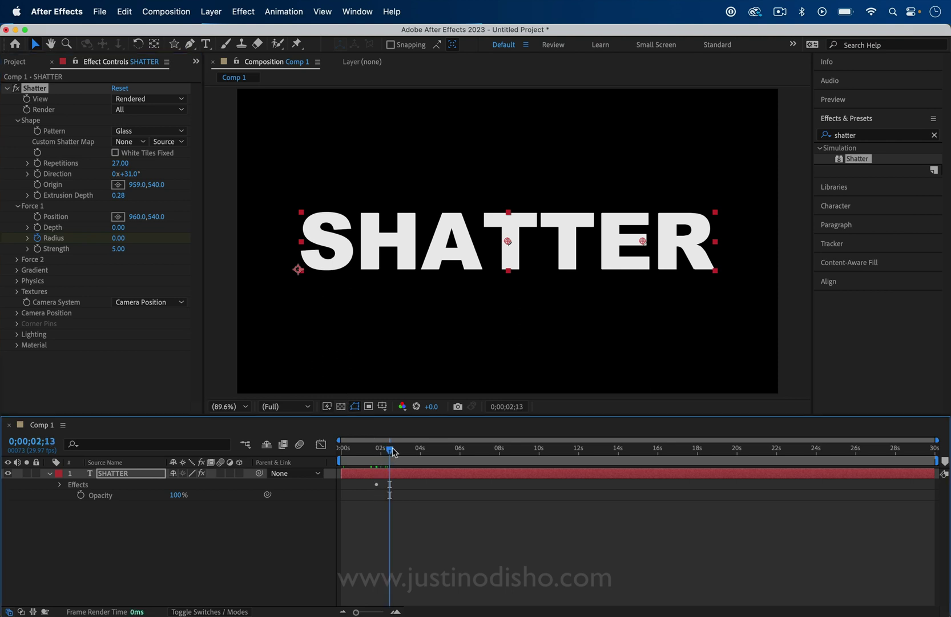
pyautogui.moveTo(118, 237); pyautogui.dragTo(158, 238)
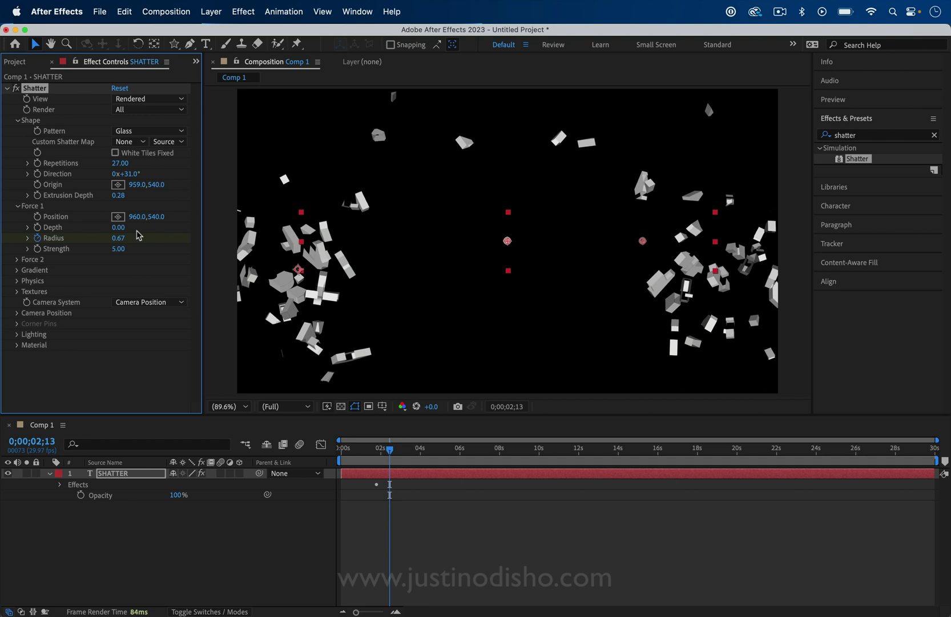
pyautogui.click(380, 450)
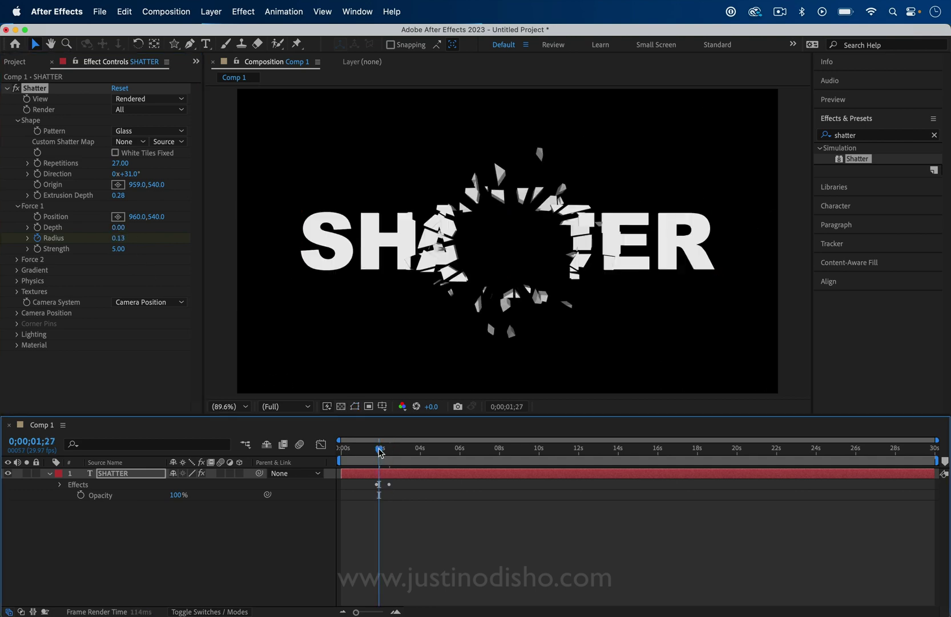
pyautogui.press('space')
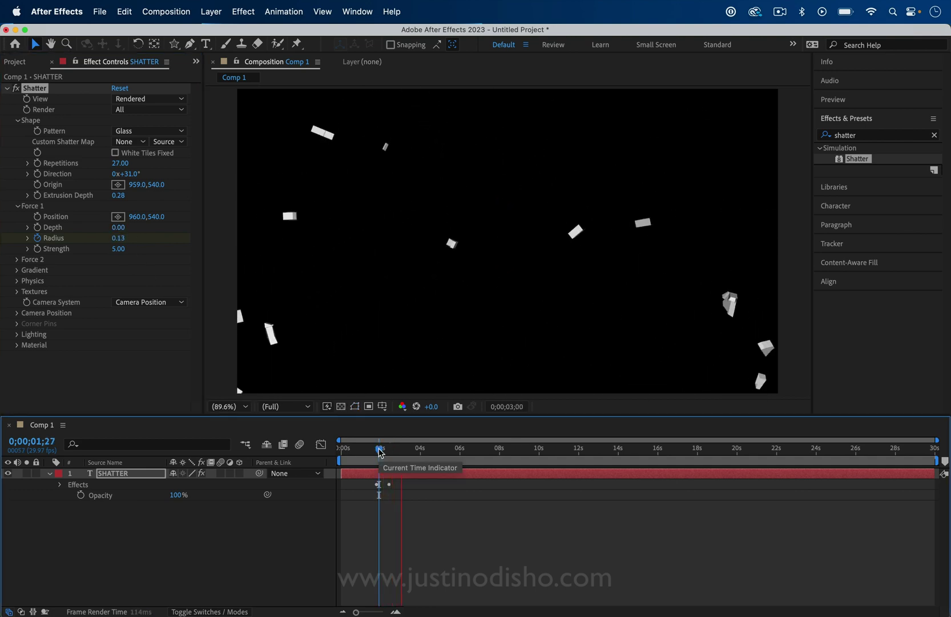
pyautogui.moveTo(381, 453); pyautogui.dragTo(339, 453)
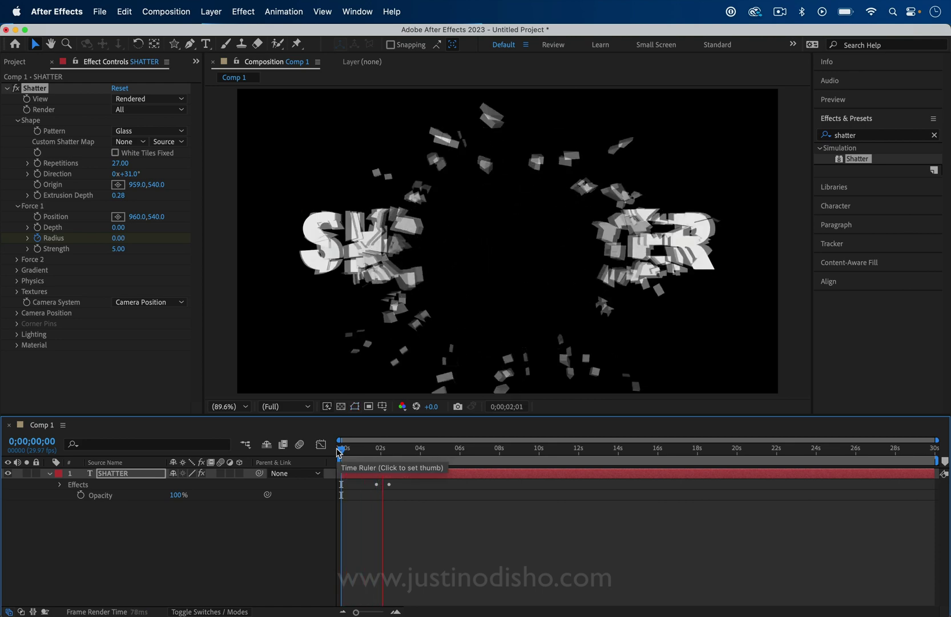
pyautogui.click(339, 452)
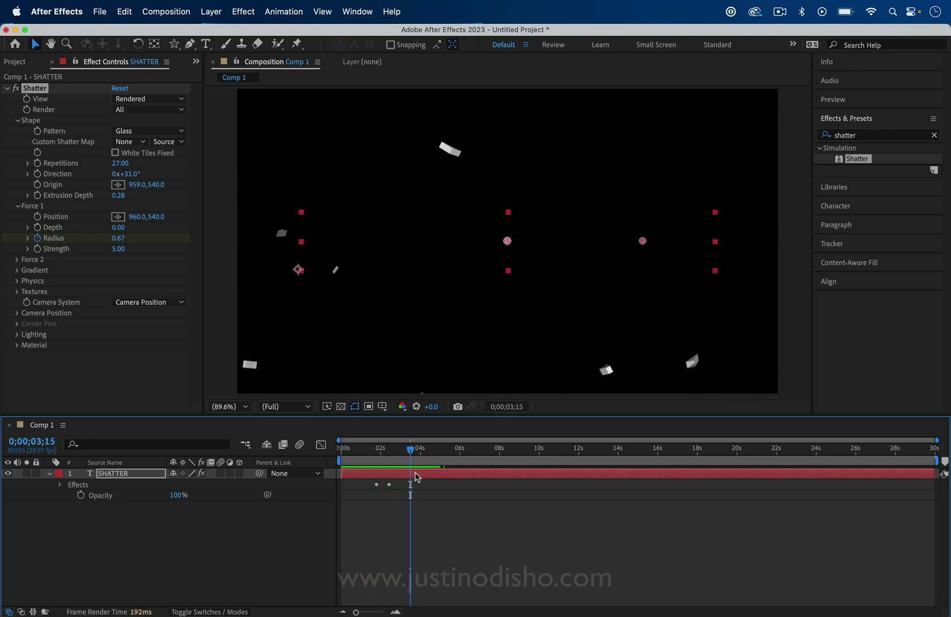
pyautogui.press('super+z')
# - Move Force 1 to 607,540 and raise its Strength to 27.60, previewing the shatter
pyautogui.moveTo(138, 217); pyautogui.dragTo(3, 220)
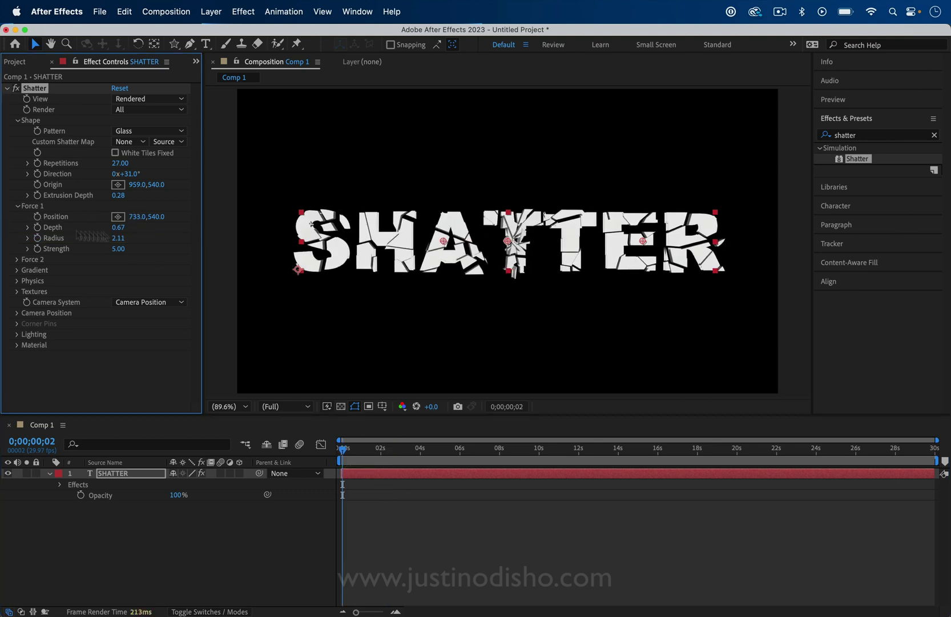
pyautogui.moveTo(140, 217); pyautogui.dragTo(93, 250)
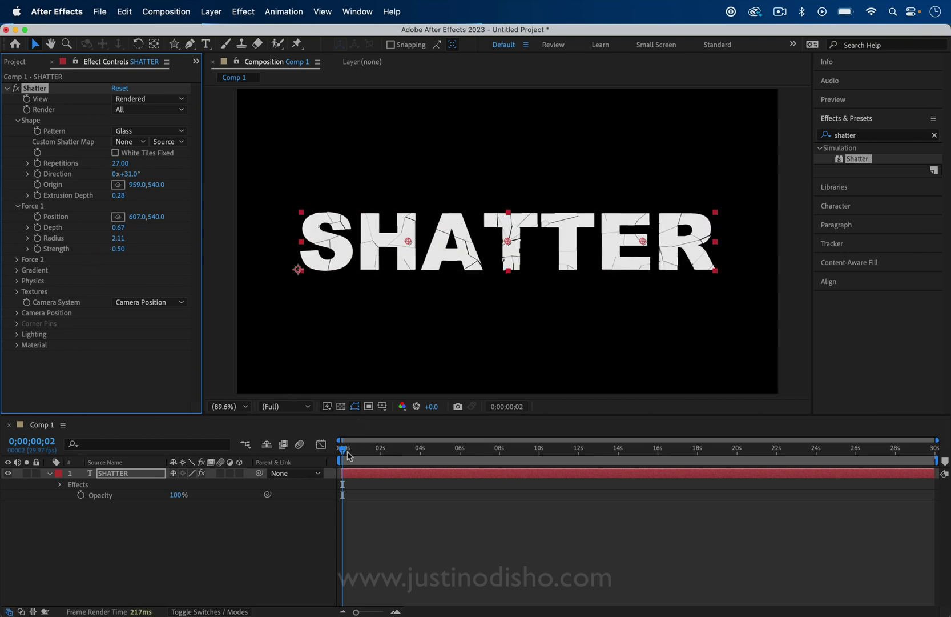
pyautogui.press('space')
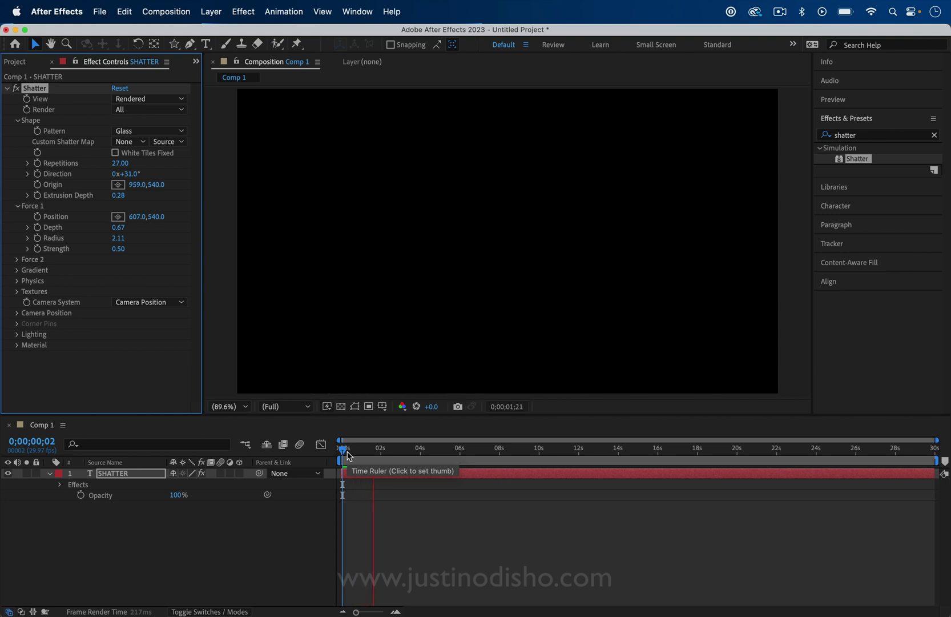
pyautogui.press('space')
pyautogui.click(346, 447)
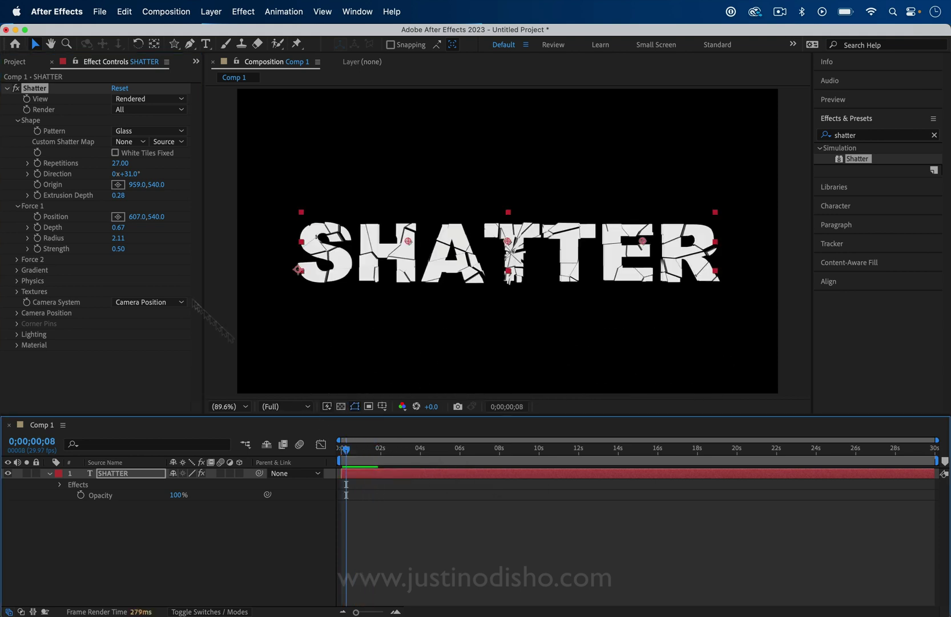
pyautogui.moveTo(119, 249); pyautogui.dragTo(287, 247)
pyautogui.press('space')
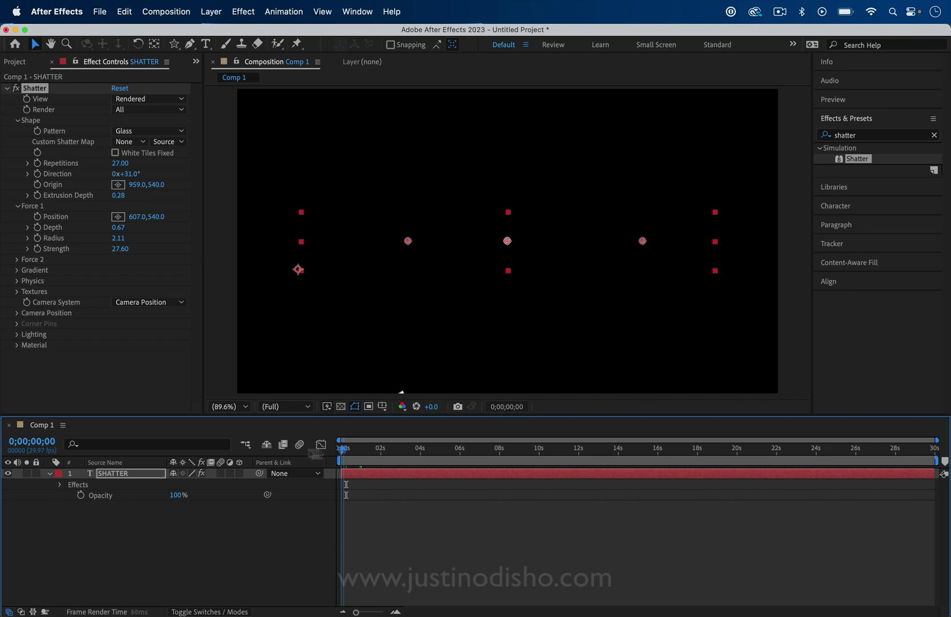
pyautogui.press('super+z')
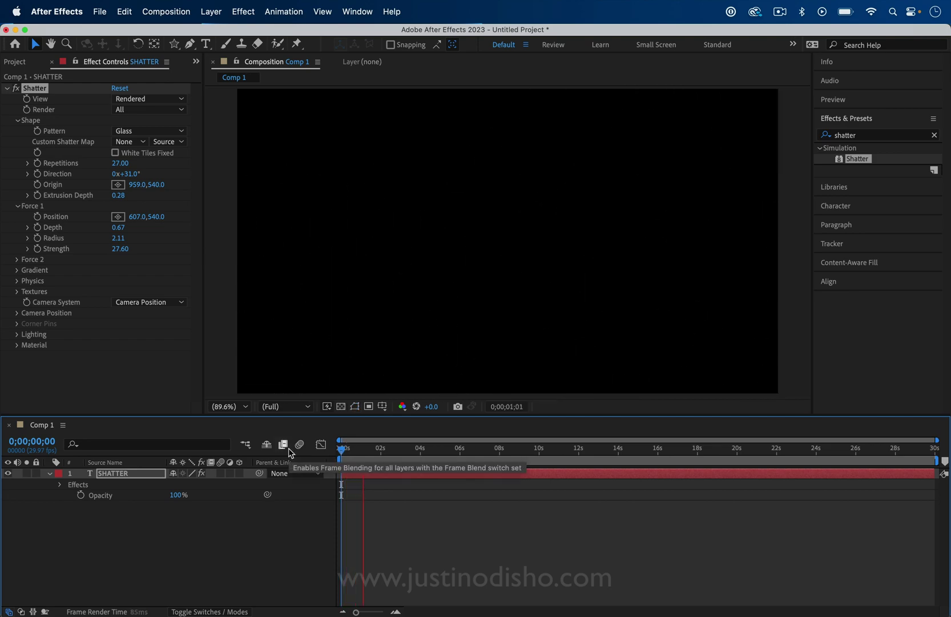
# - Place Force 2 on the R and Force 1 on the S; set Force 2 Depth 0.05, Radius 0.57
pyautogui.click(17, 259)
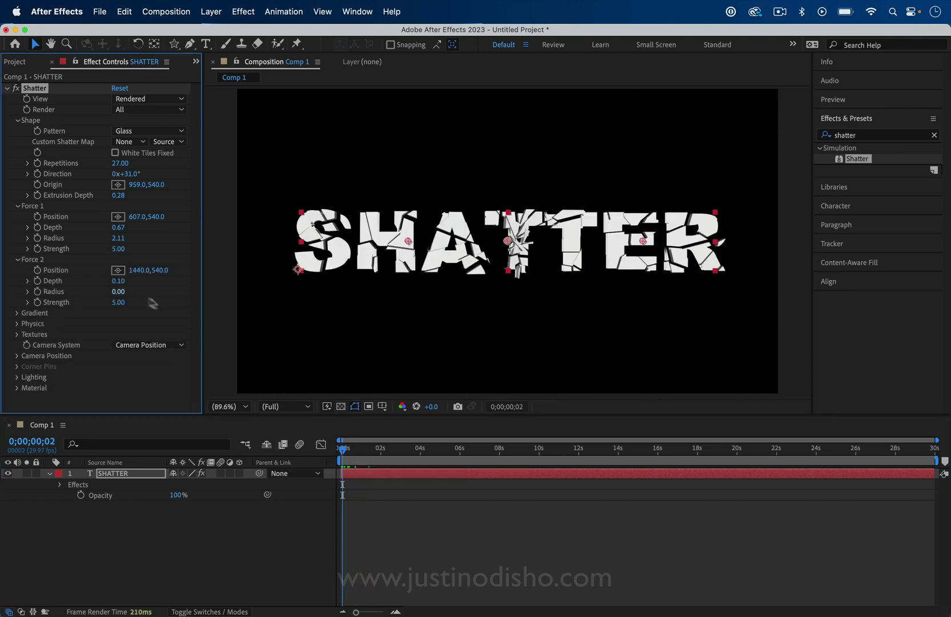
pyautogui.moveTo(142, 275)
pyautogui.mouseDown()
pyautogui.moveTo(412, 269)
pyautogui.moveTo(347, 268)
pyautogui.mouseUp()
pyautogui.moveTo(137, 216); pyautogui.dragTo(1, 247)
pyautogui.moveTo(134, 292); pyautogui.dragTo(98, 303)
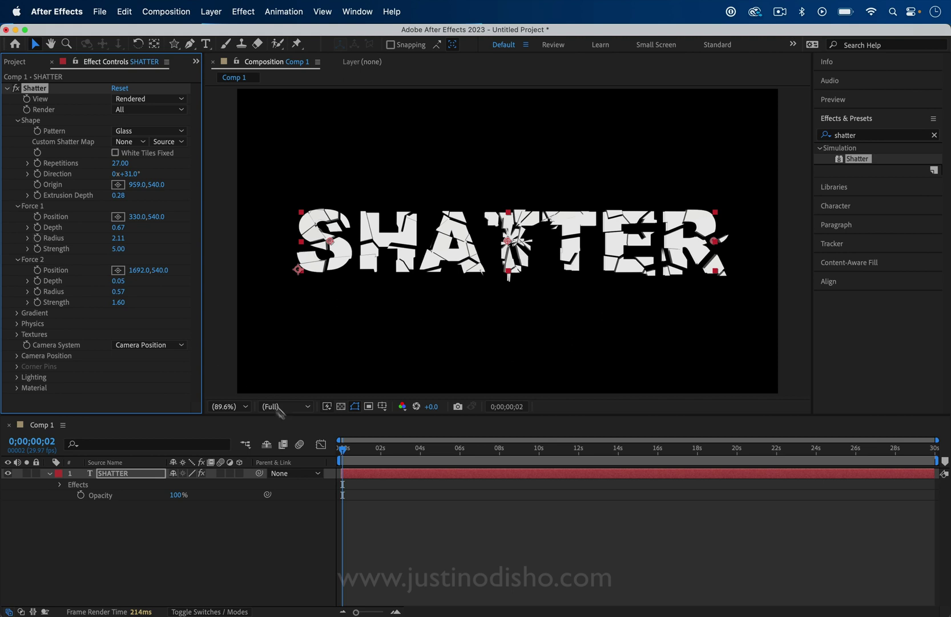
# - Keyframe Force 1 Radius growing from 0.00 and preview the two-force shatter
pyautogui.moveTo(121, 238); pyautogui.dragTo(20, 242)
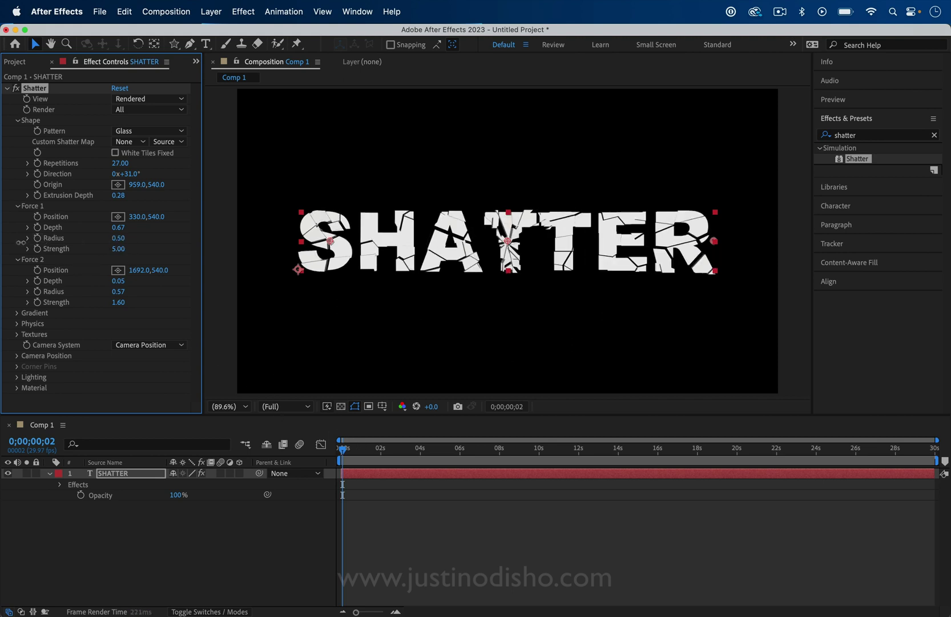
pyautogui.click(117, 237)
pyautogui.write('0')
pyautogui.press('Return')
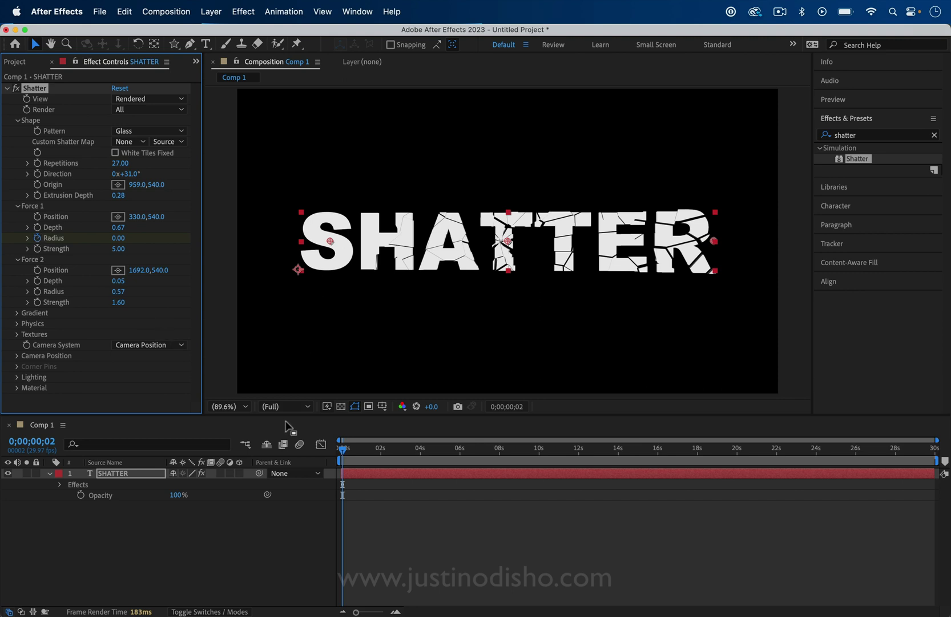
pyautogui.moveTo(345, 451); pyautogui.dragTo(355, 450)
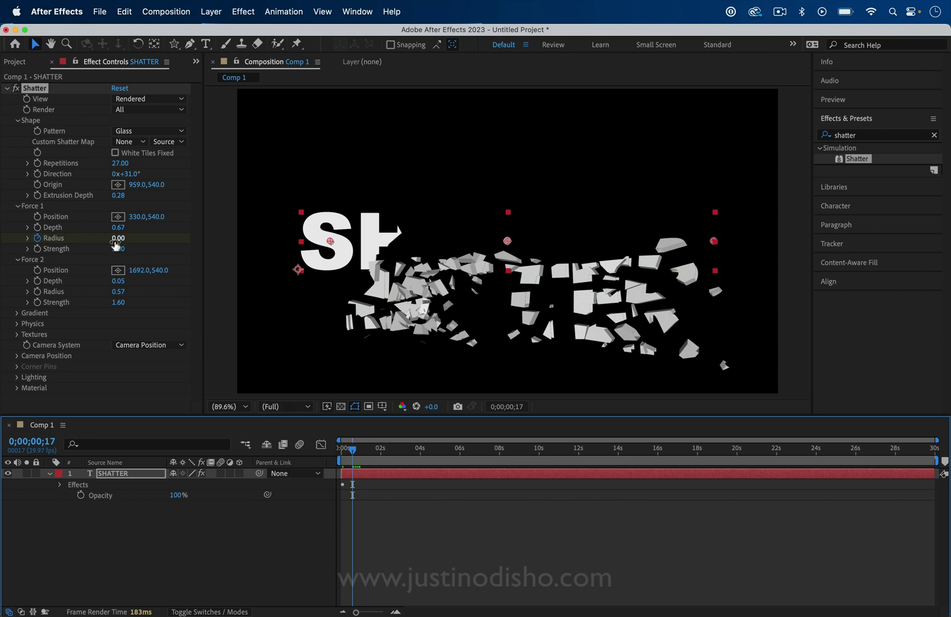
pyautogui.moveTo(116, 245); pyautogui.dragTo(171, 240)
pyautogui.press('space')
pyautogui.moveTo(358, 449); pyautogui.dragTo(310, 448)
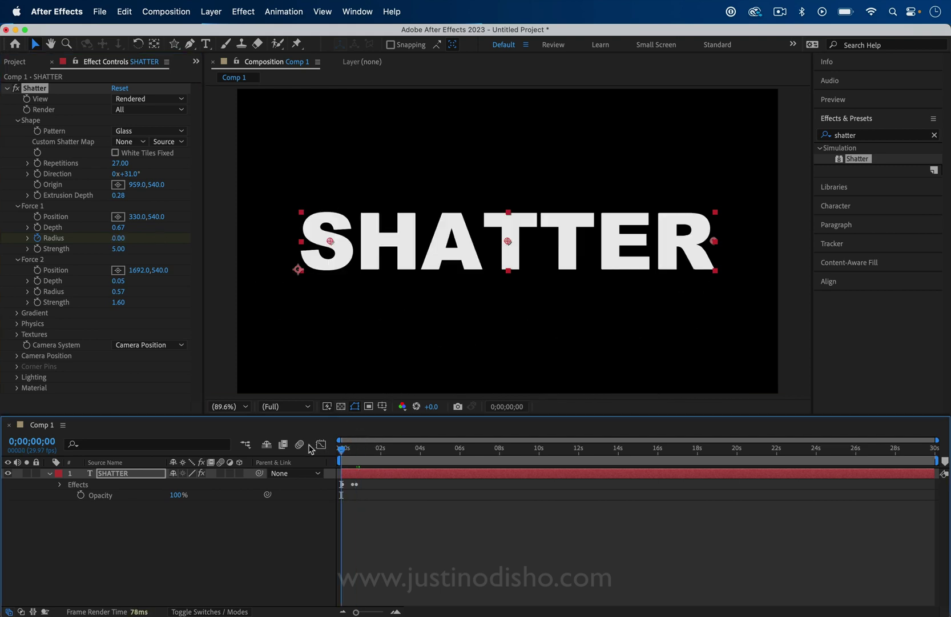
pyautogui.press('space')
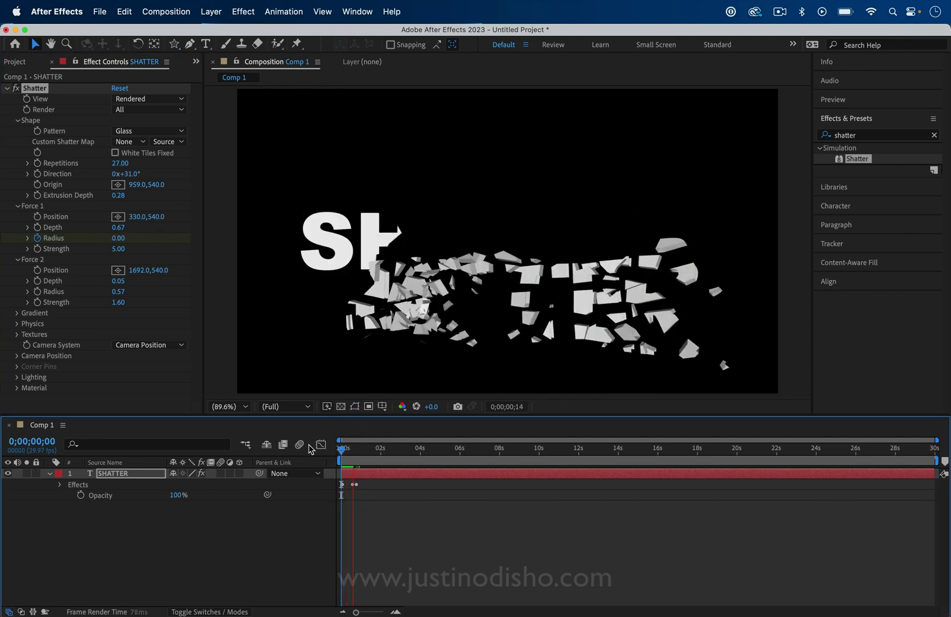
pyautogui.press('space')
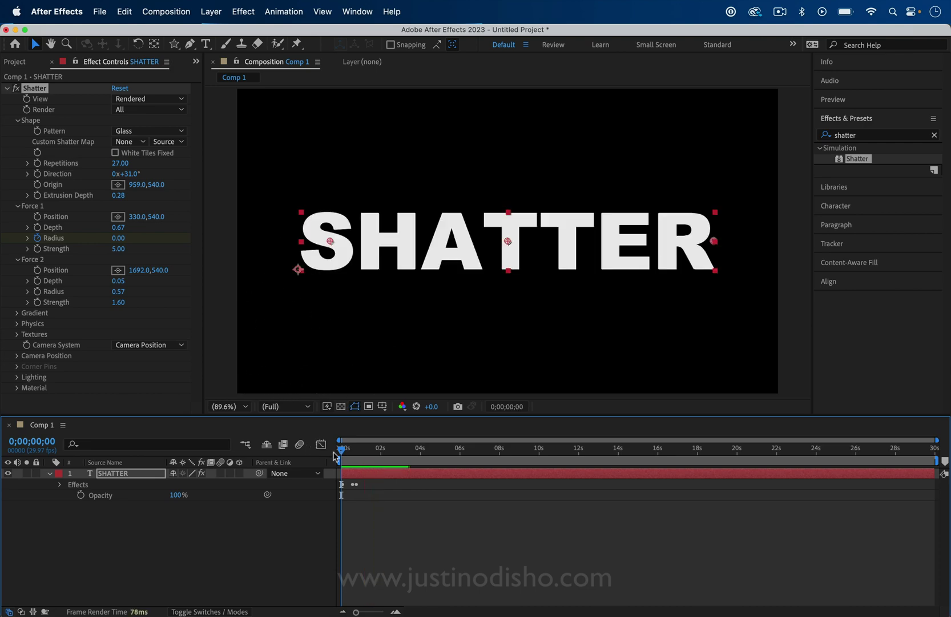
pyautogui.moveTo(341, 451); pyautogui.dragTo(383, 450)
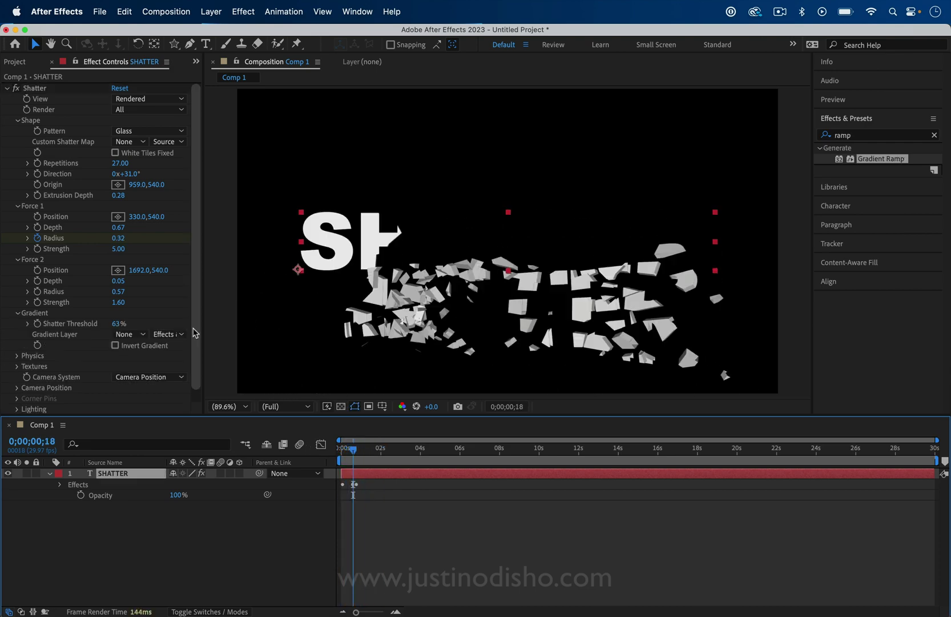
# - Raise Physics Randomness to 0.34 and lower Gravity to 0.90, checking the shards around frame 25
pyautogui.scroll(-1, 194, 333)
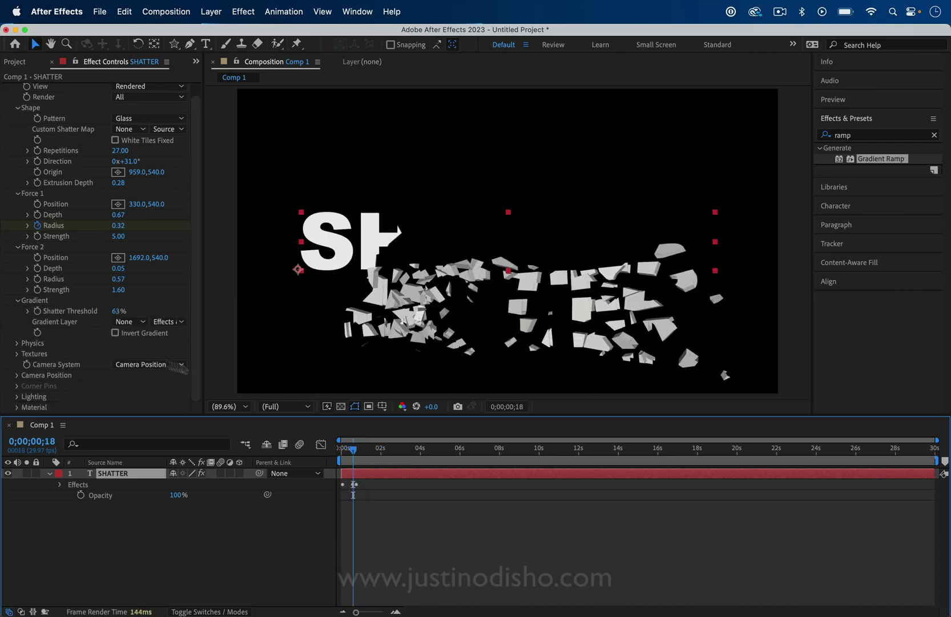
pyautogui.click(17, 344)
pyautogui.scroll(-2, 18, 347)
pyautogui.moveTo(195, 297); pyautogui.dragTo(198, 331)
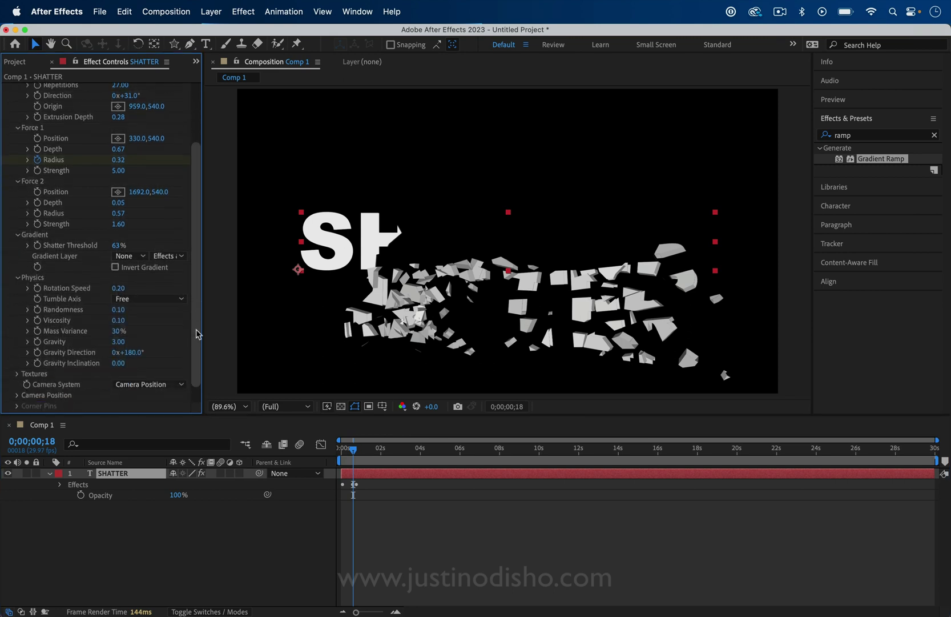
pyautogui.moveTo(355, 452); pyautogui.dragTo(358, 450)
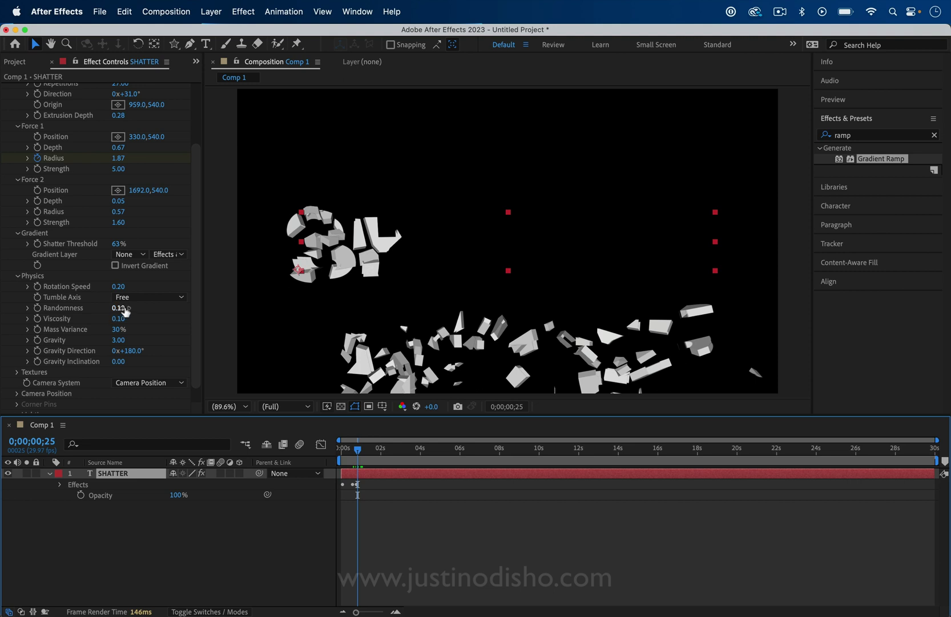
pyautogui.moveTo(121, 308); pyautogui.dragTo(109, 345)
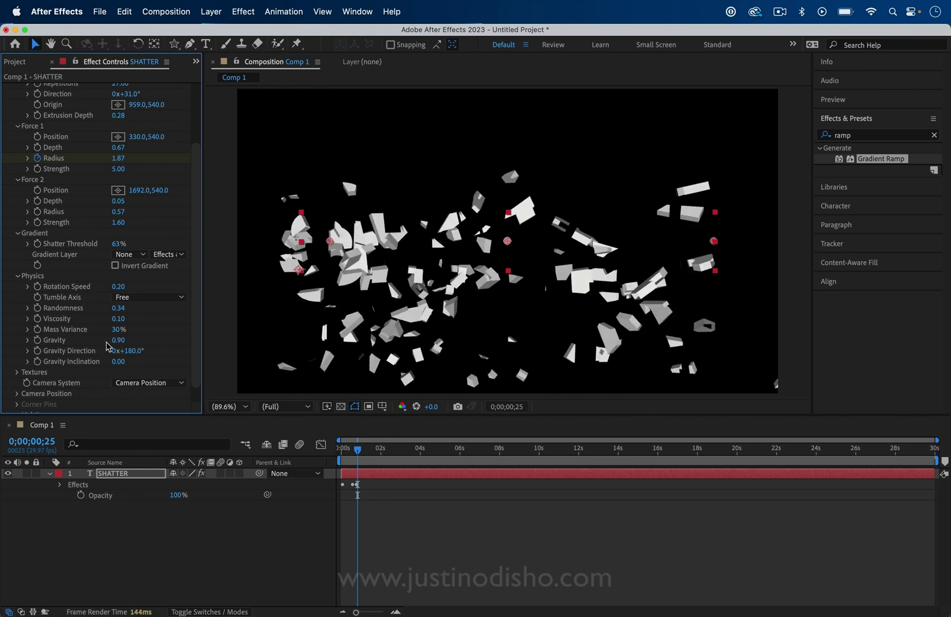
pyautogui.moveTo(355, 454)
pyautogui.mouseDown()
pyautogui.moveTo(344, 451)
pyautogui.moveTo(382, 450)
pyautogui.moveTo(343, 450)
pyautogui.moveTo(366, 450)
pyautogui.moveTo(357, 450)
pyautogui.mouseUp()
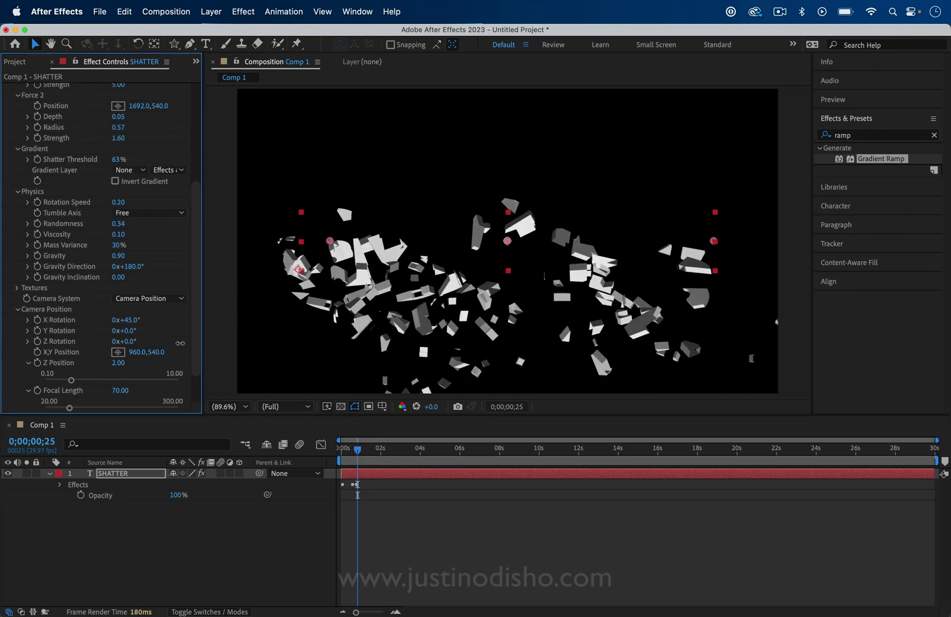
# - Tilt the camera to X Rotation 53x+14° and Y Rotation 37°, then preview the shatter
pyautogui.moveTo(180, 343); pyautogui.dragTo(151, 330)
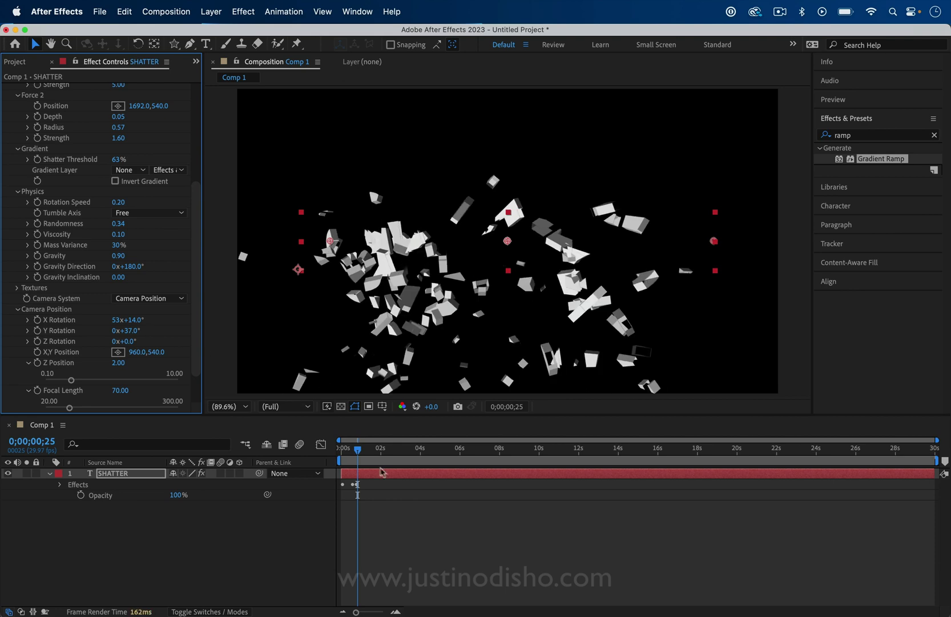
pyautogui.moveTo(358, 449); pyautogui.dragTo(325, 451)
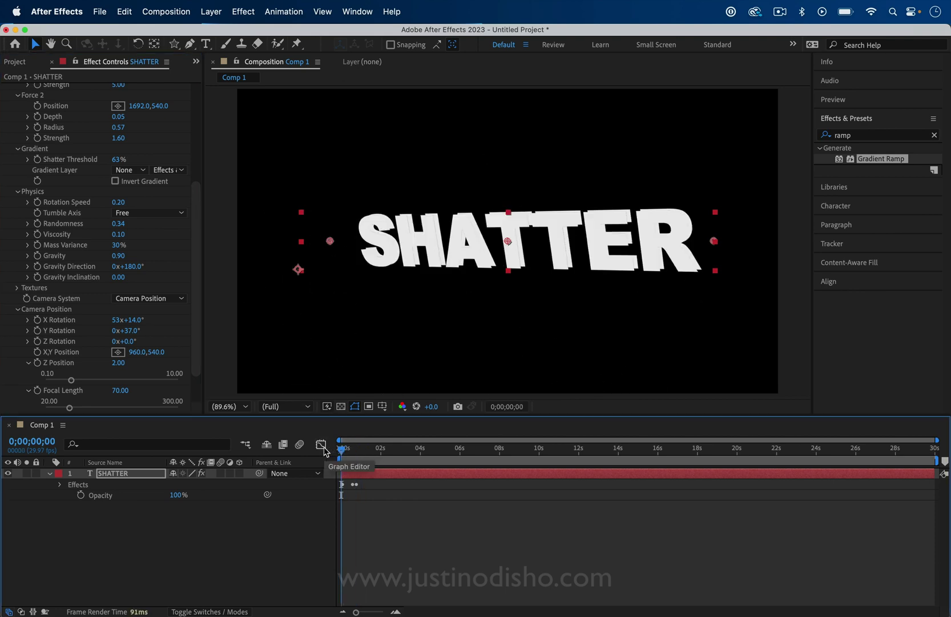
pyautogui.press('space')
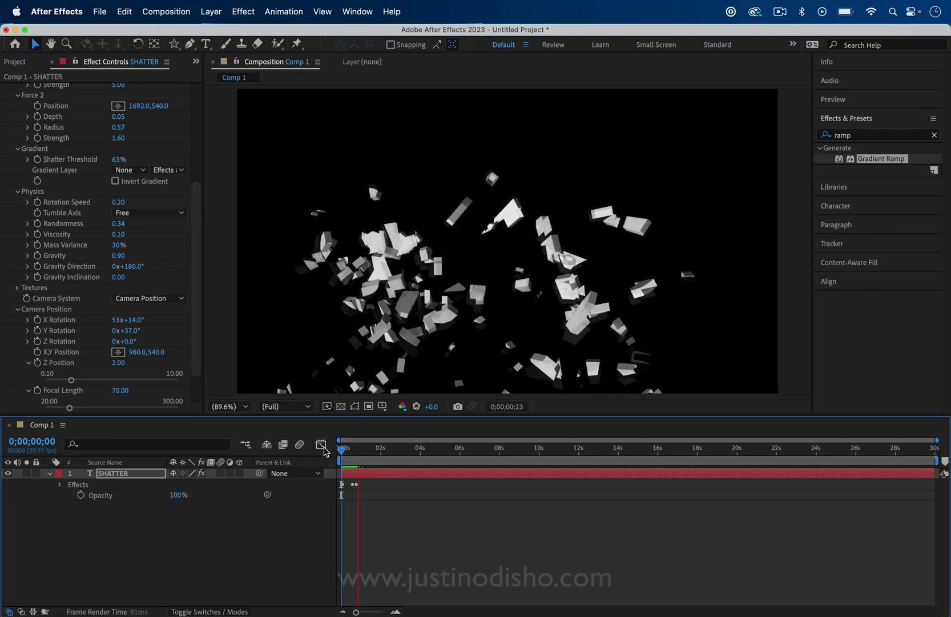
pyautogui.scroll(-2, 195, 291)
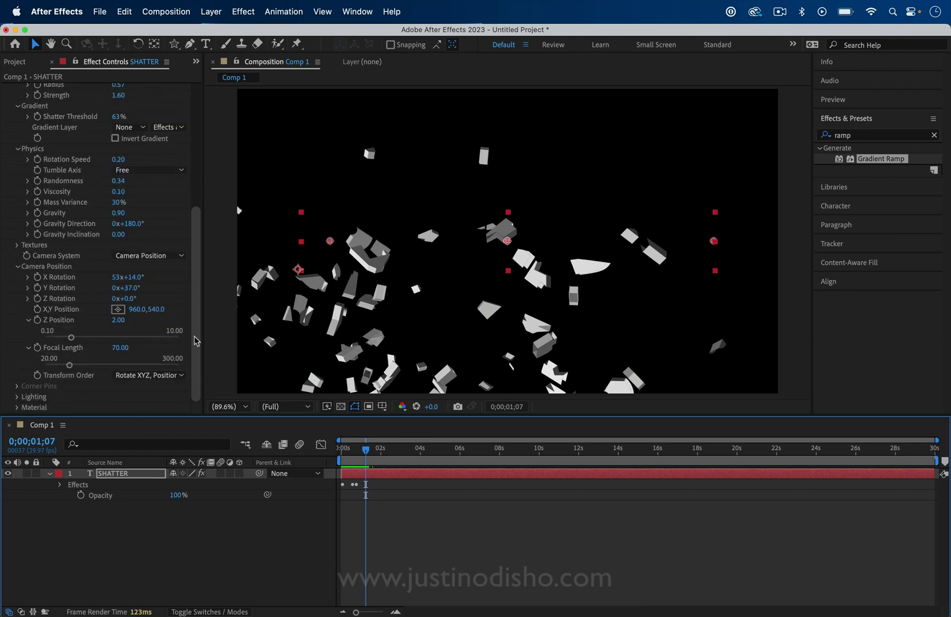
# - Lower Light Intensity to 0.71 and keep the light type on Distant Source after trying Point Source
pyautogui.click(16, 397)
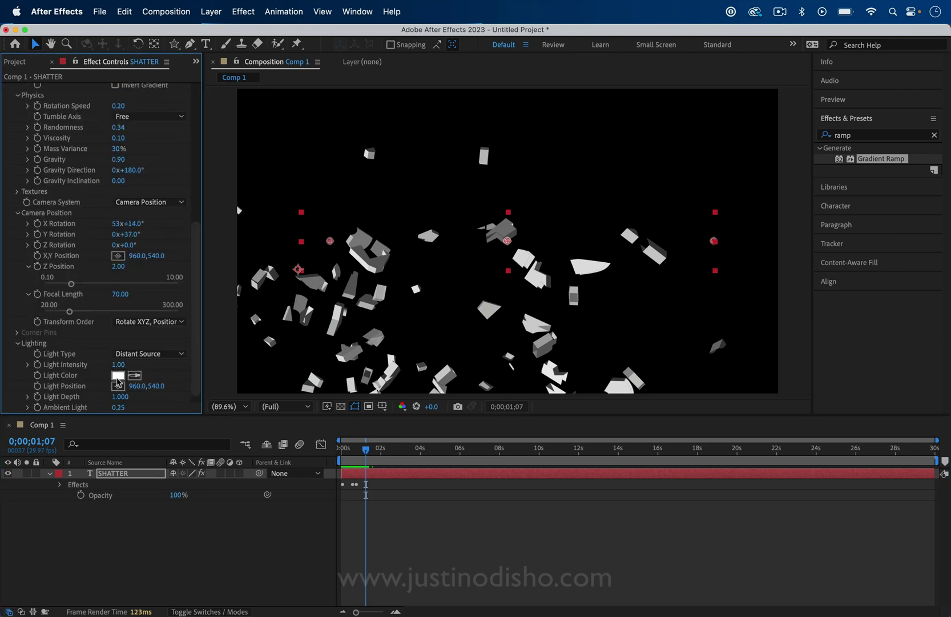
pyautogui.moveTo(122, 365); pyautogui.dragTo(149, 364)
pyautogui.click(149, 303)
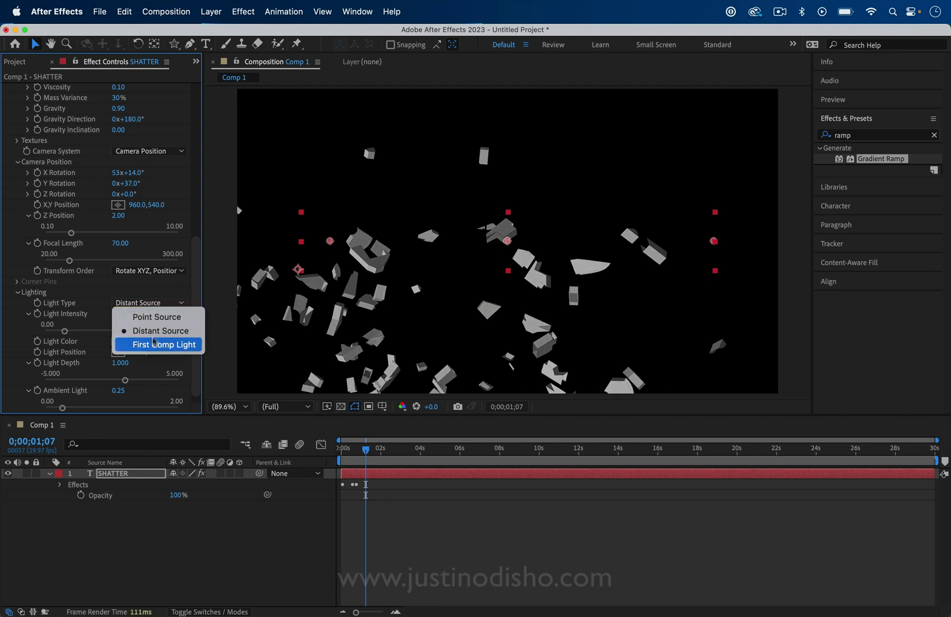
pyautogui.click(158, 317)
pyautogui.click(147, 303)
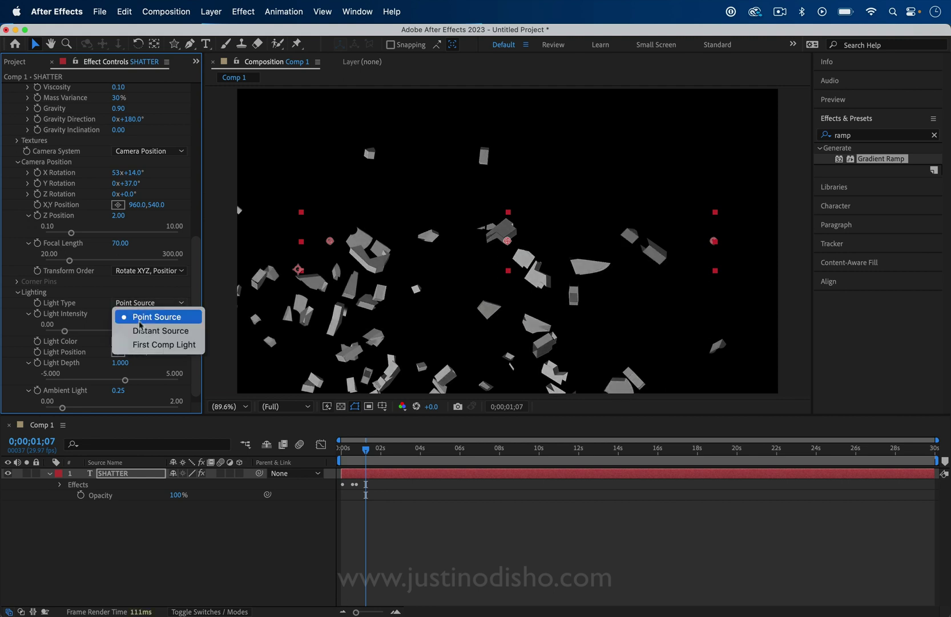
pyautogui.click(119, 330)
# - Try a red light colour, raise Diffuse Reflection to 1.60, and return the light to white
pyautogui.click(118, 342)
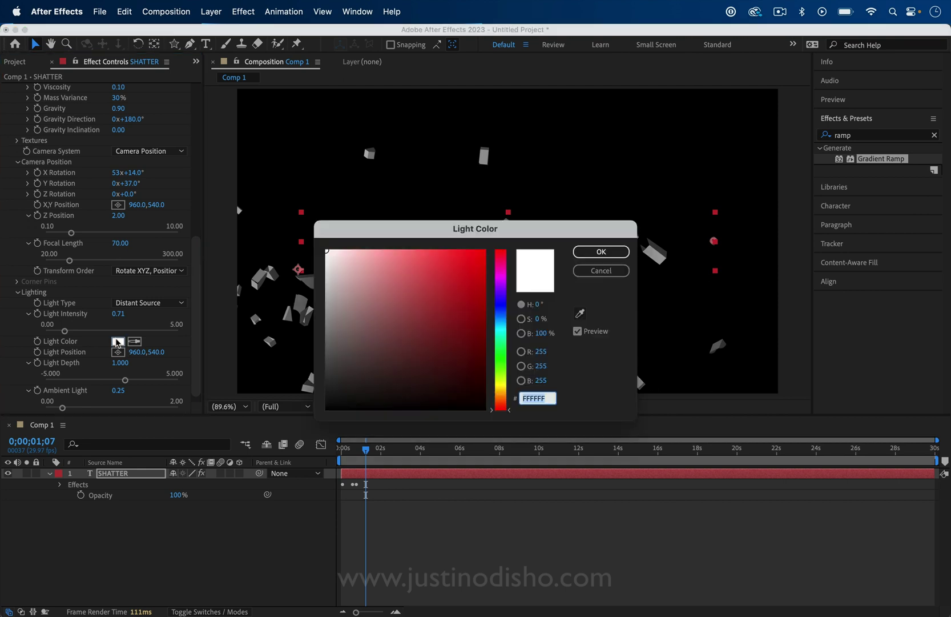
pyautogui.click(451, 325)
pyautogui.click(601, 251)
pyautogui.press('space')
pyautogui.scroll(-4, 26, 407)
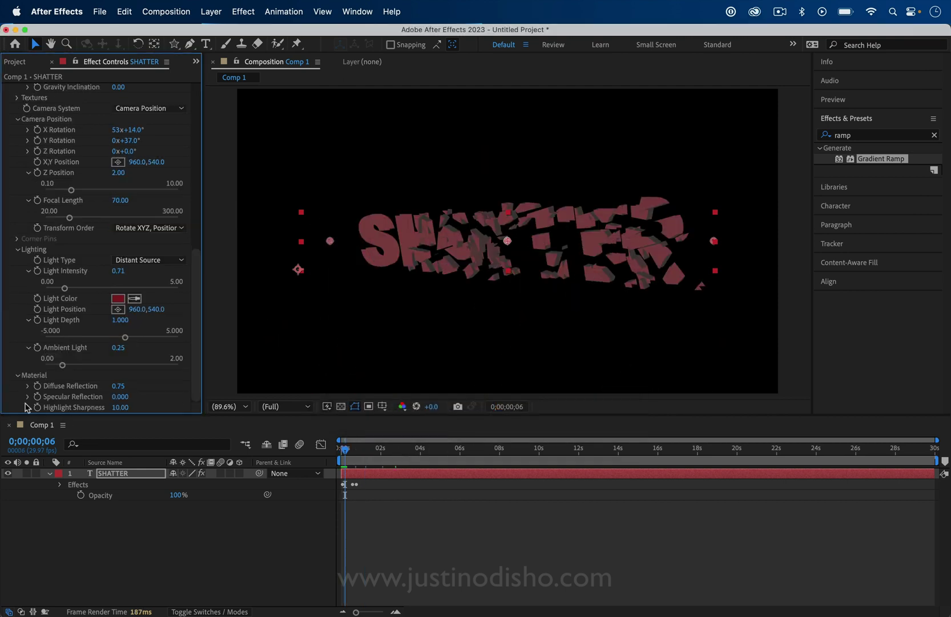
pyautogui.moveTo(170, 387); pyautogui.dragTo(173, 387)
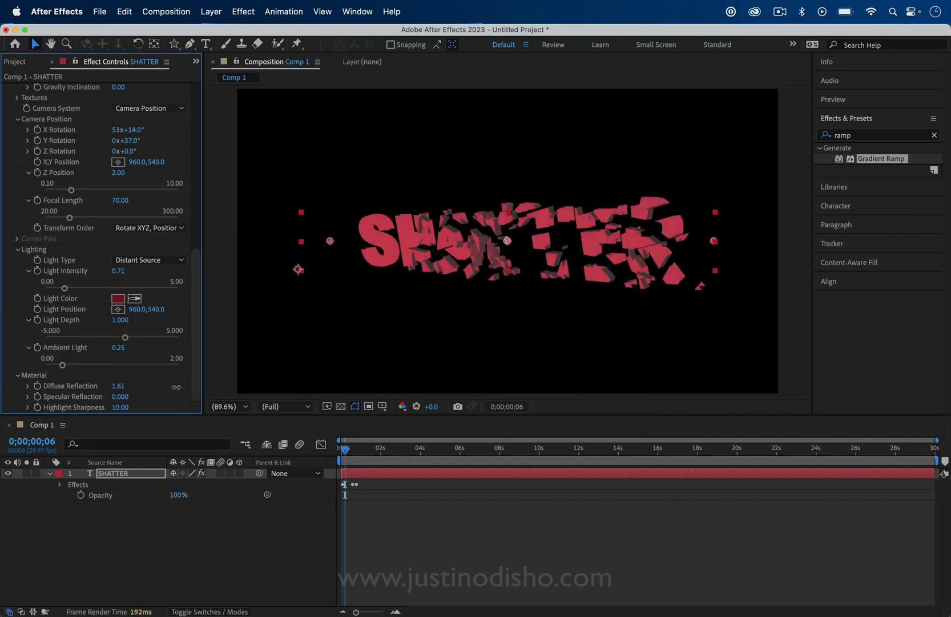
pyautogui.click(120, 299)
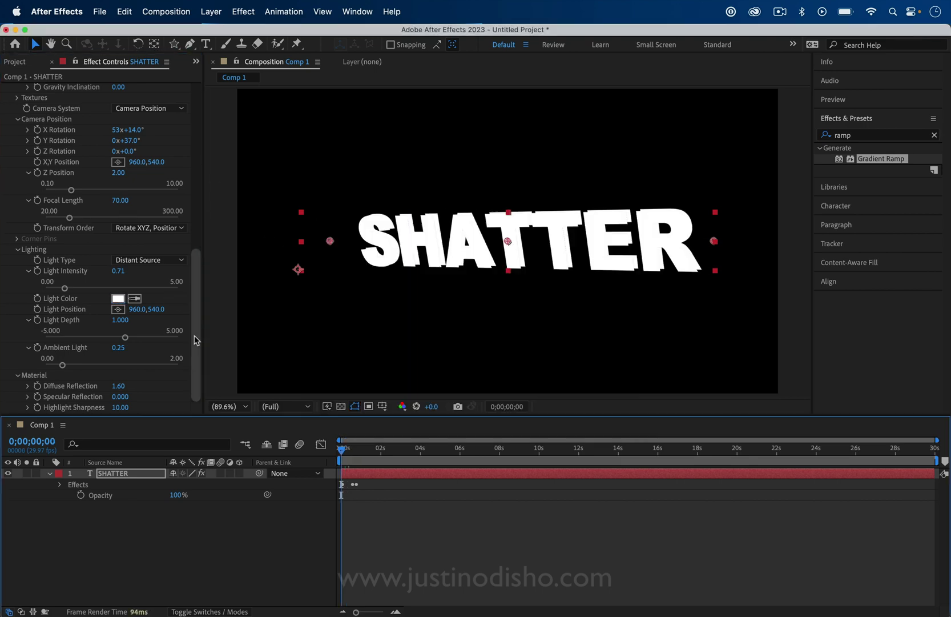
pyautogui.moveTo(194, 340); pyautogui.dragTo(208, 150)
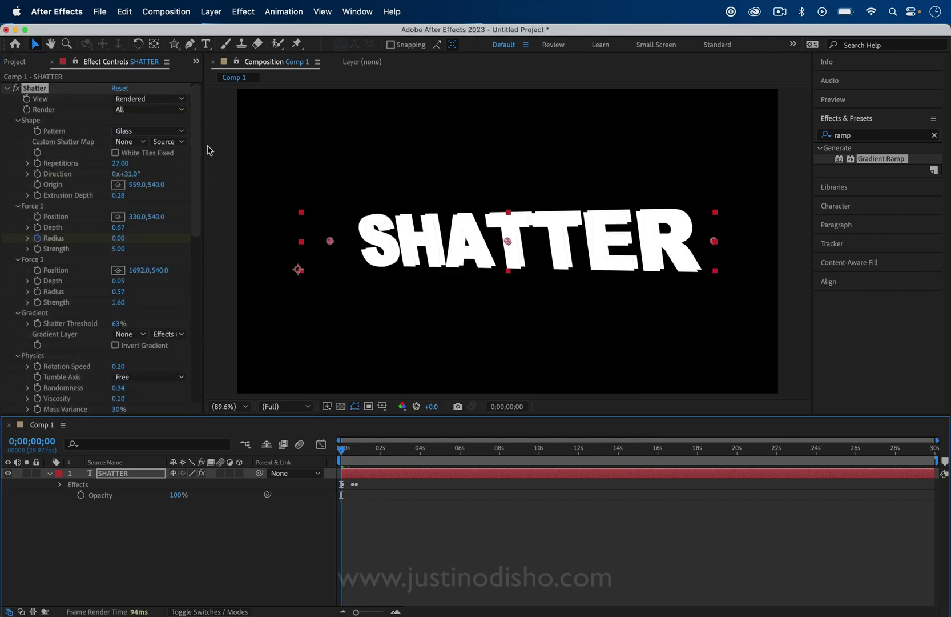
pyautogui.press('space')
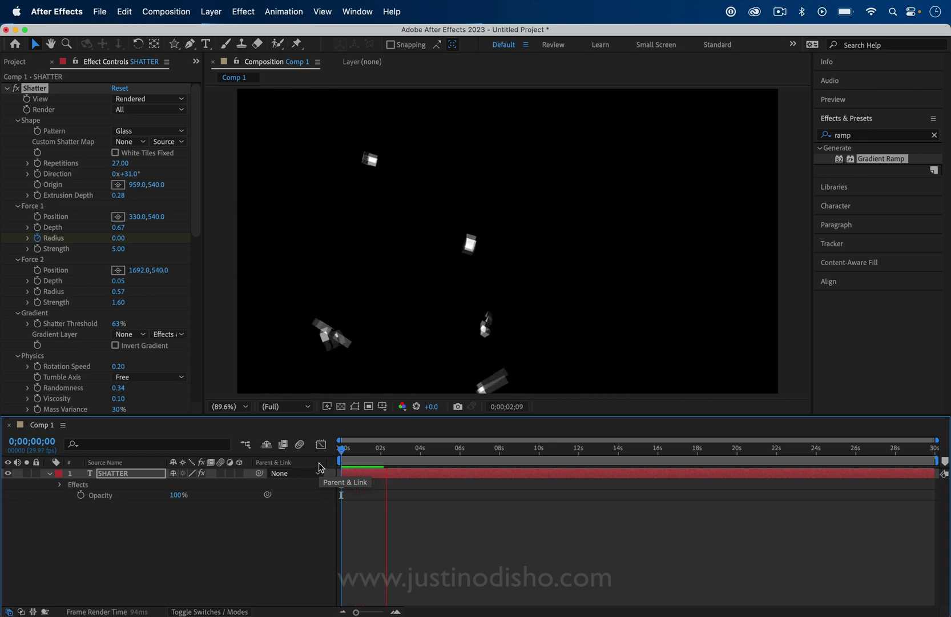
pyautogui.press('space')
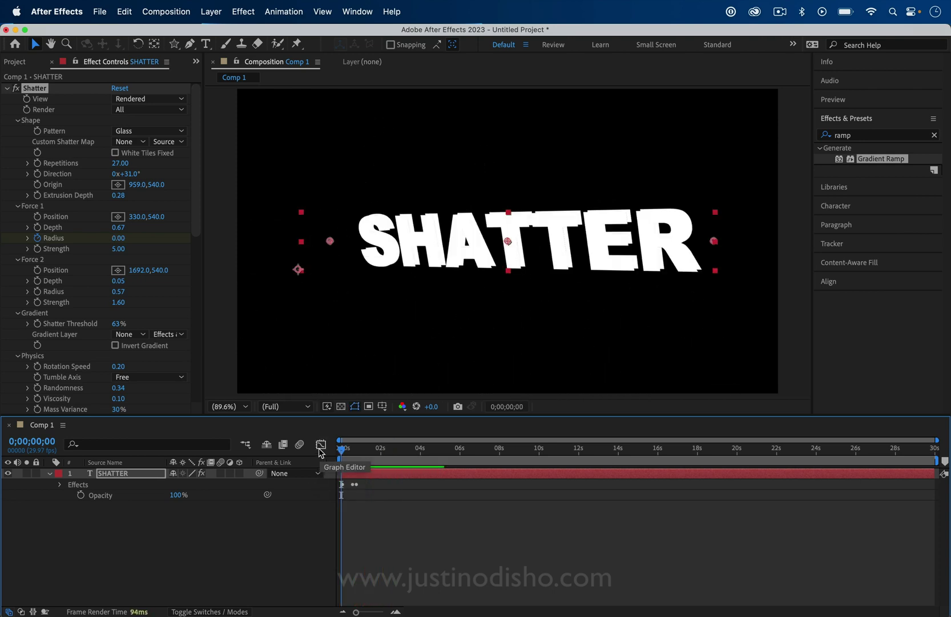
pyautogui.press('space')
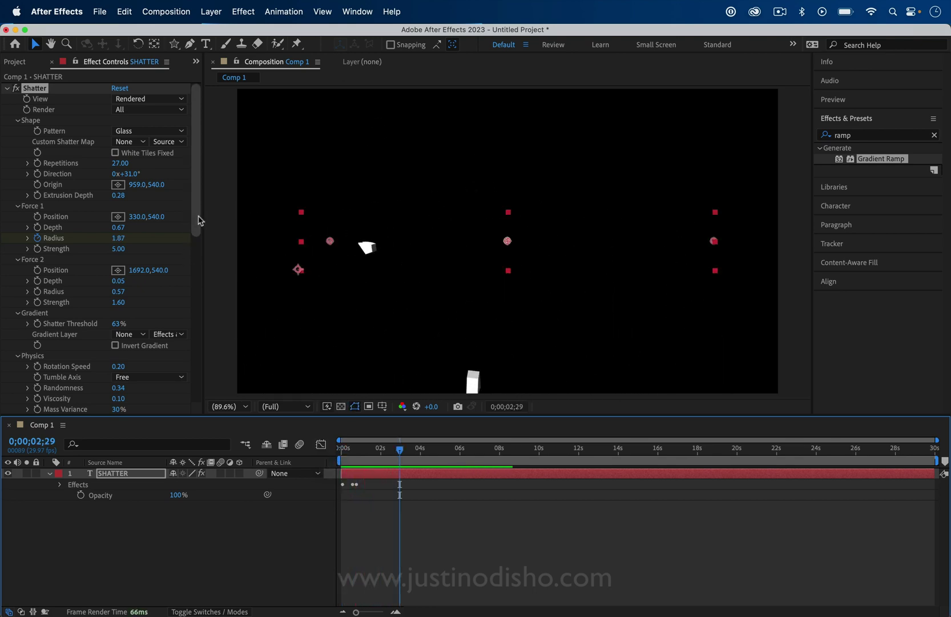
pyautogui.scroll(-5, 198, 254)
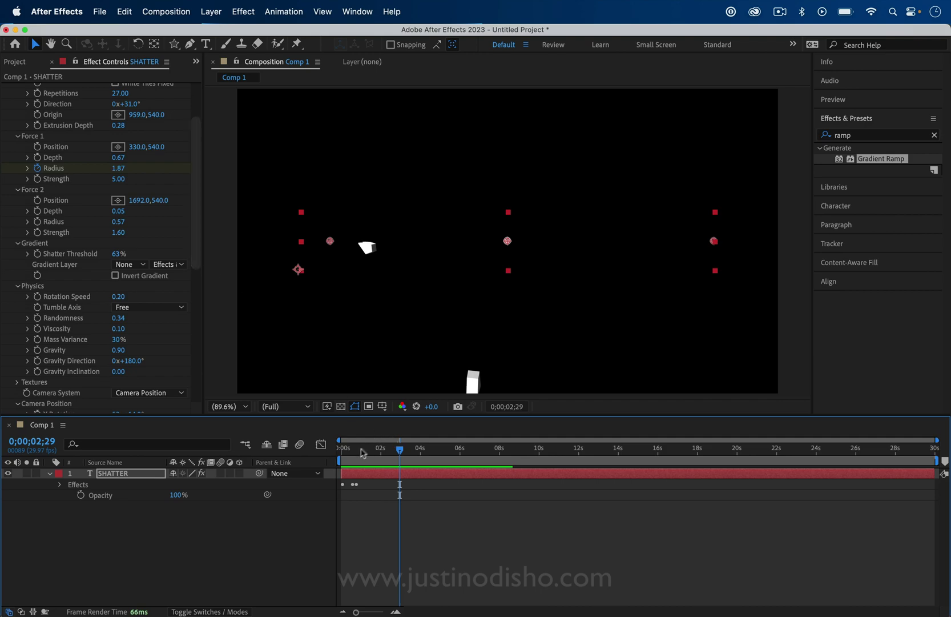
pyautogui.moveTo(363, 451); pyautogui.dragTo(344, 453)
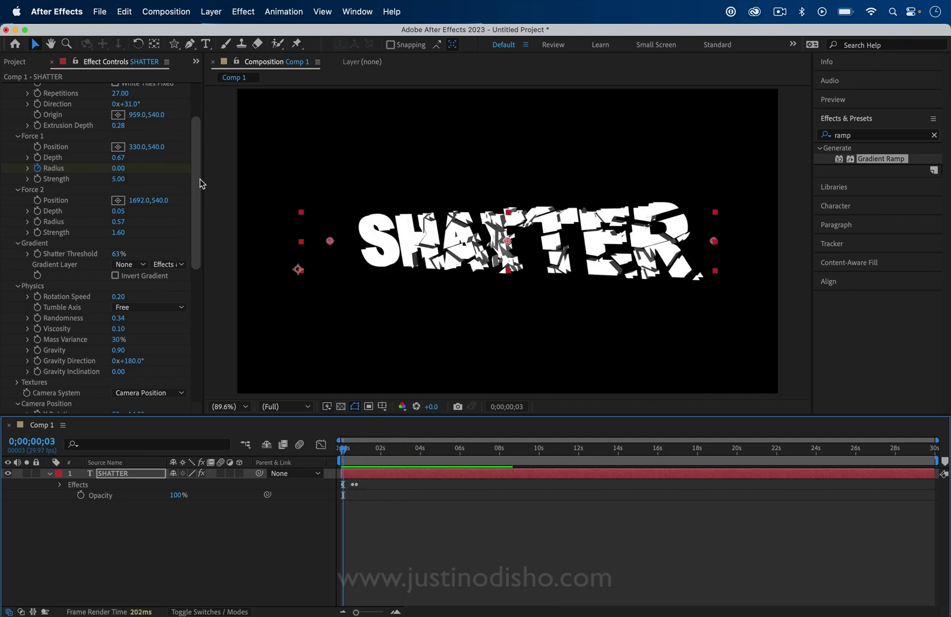
pyautogui.scroll(5, 199, 166)
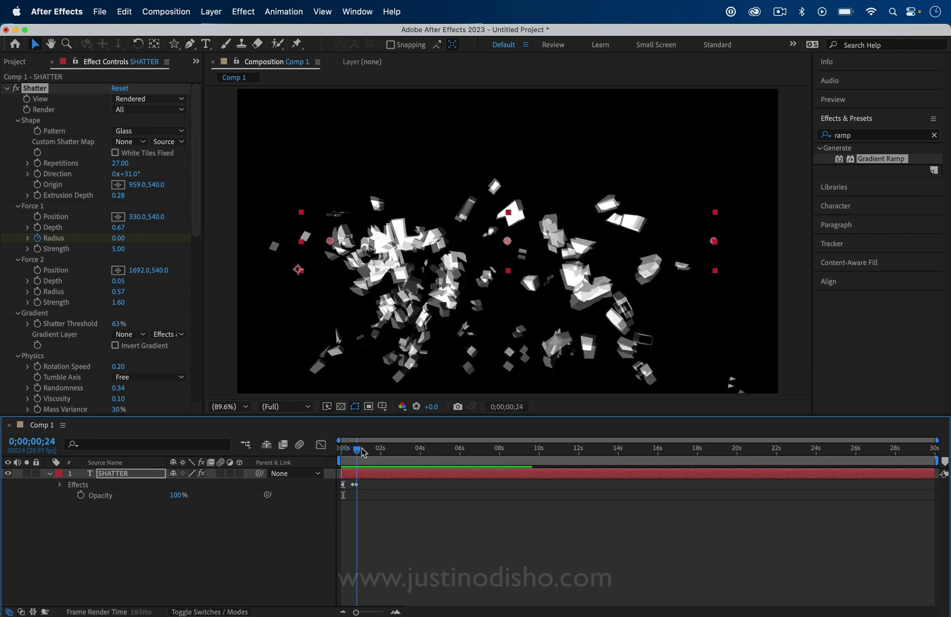
# - Stop the preview, collapse Shatter, and clear the 'ramp' search in Effects & Presets
pyautogui.press('space')
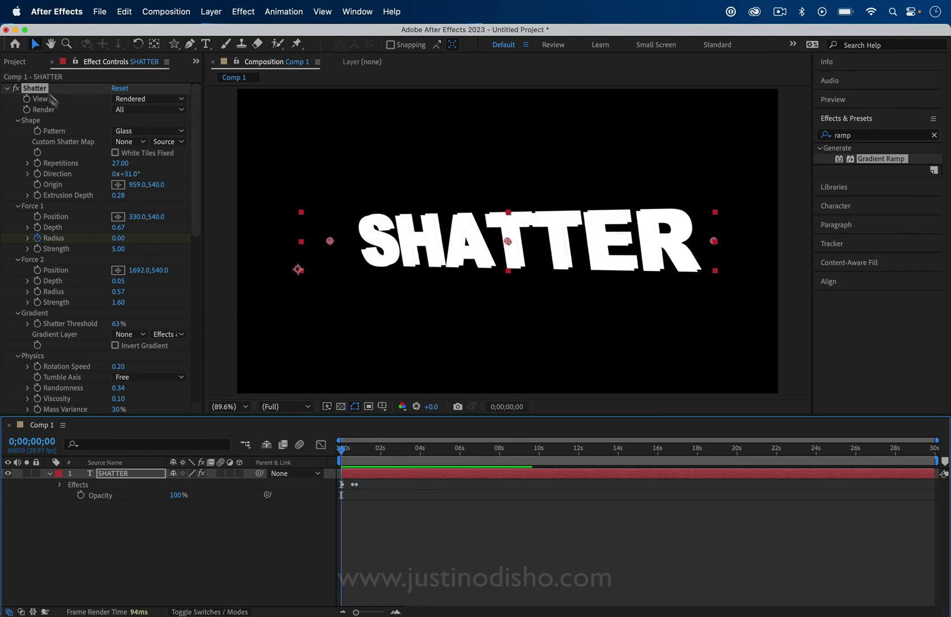
pyautogui.click(7, 89)
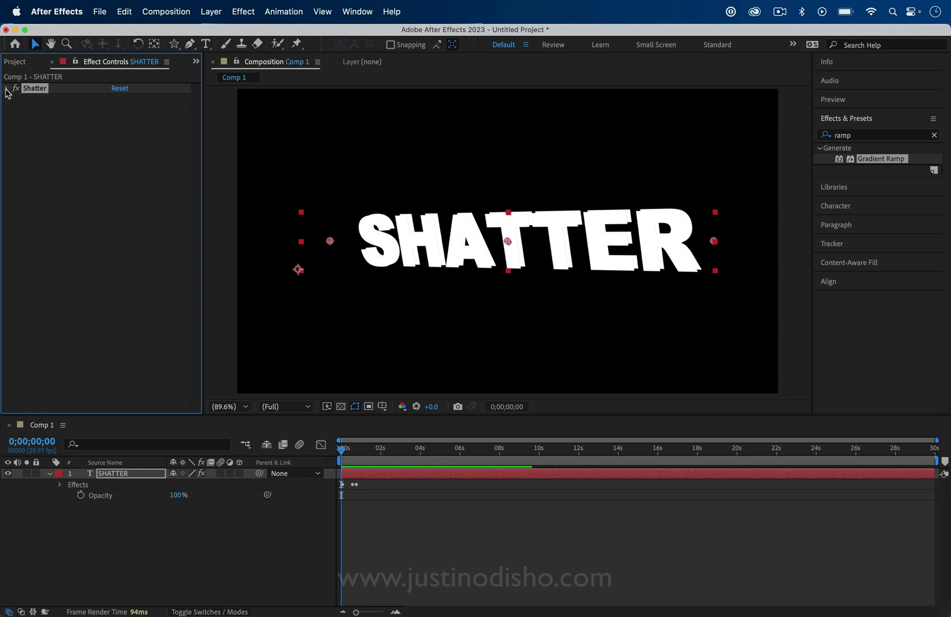
pyautogui.click(861, 122)
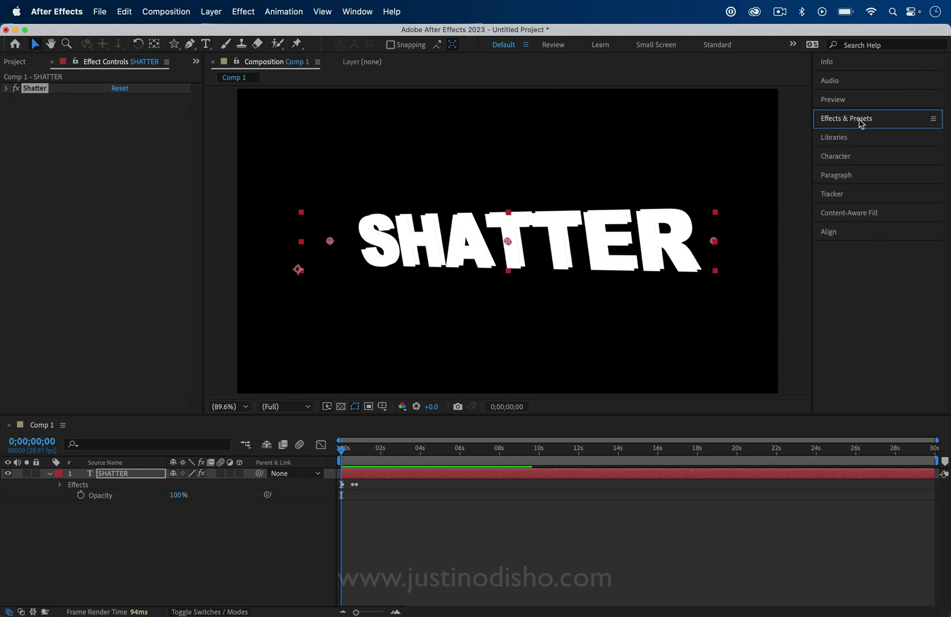
pyautogui.click(935, 136)
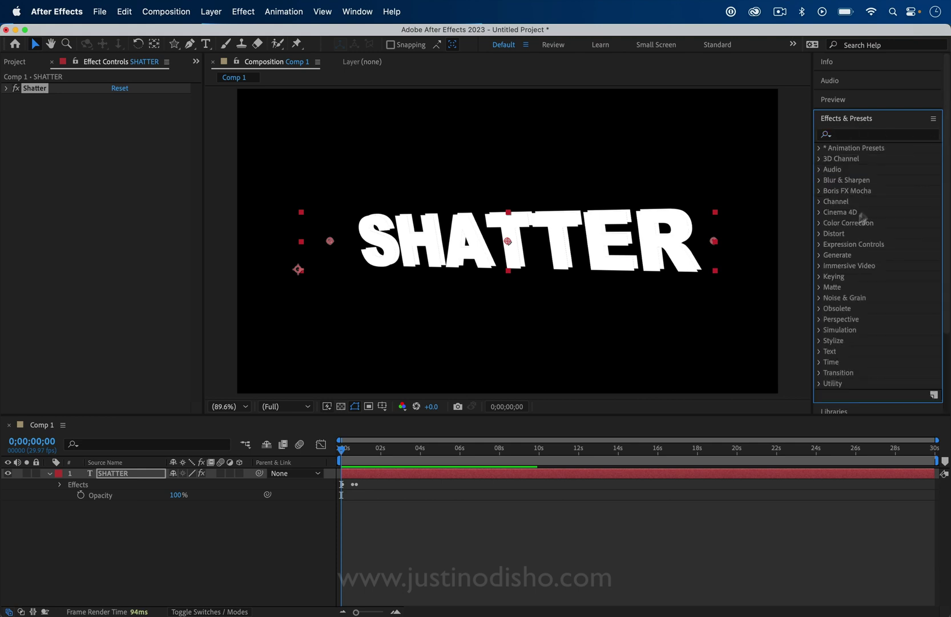